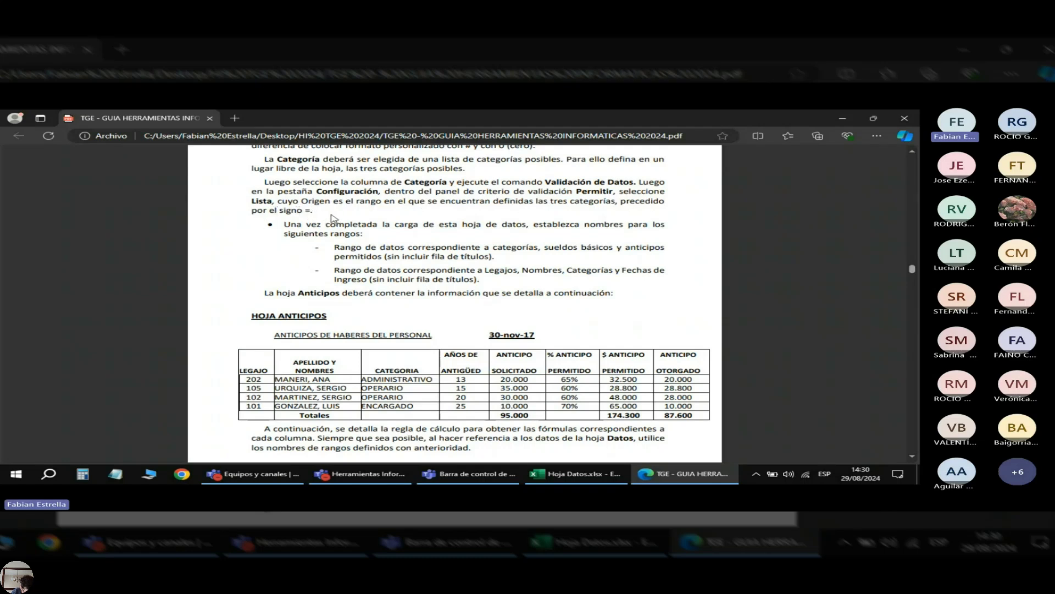
# Review the guide's instructions on naming ranges and the layout required for the Anticipos sheet.
pyautogui.scroll(-1, 332, 218)
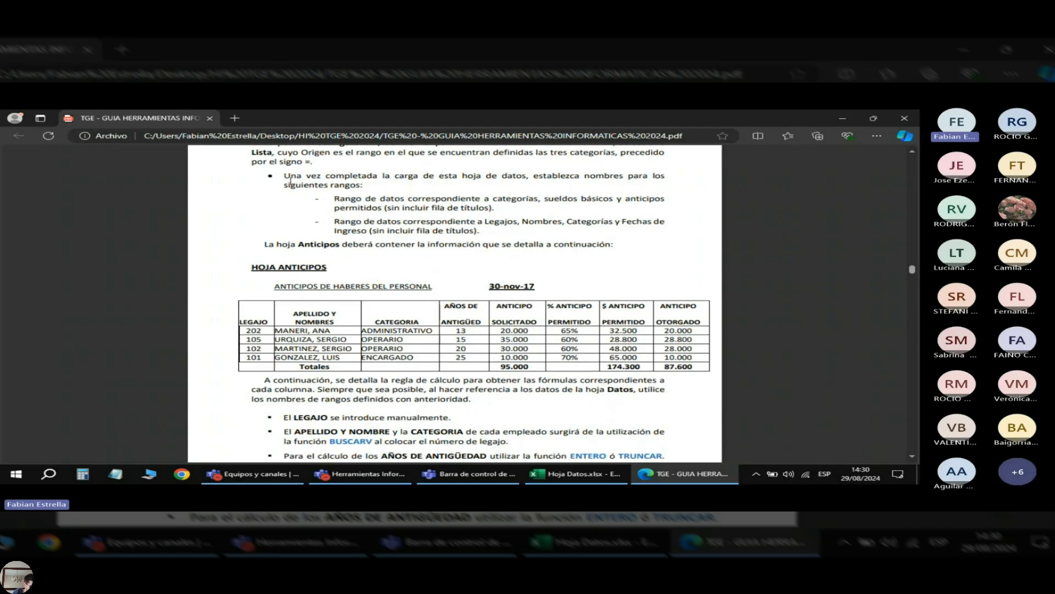
pyautogui.moveTo(284, 177); pyautogui.dragTo(493, 236)
pyautogui.scroll(-3, 432, 242)
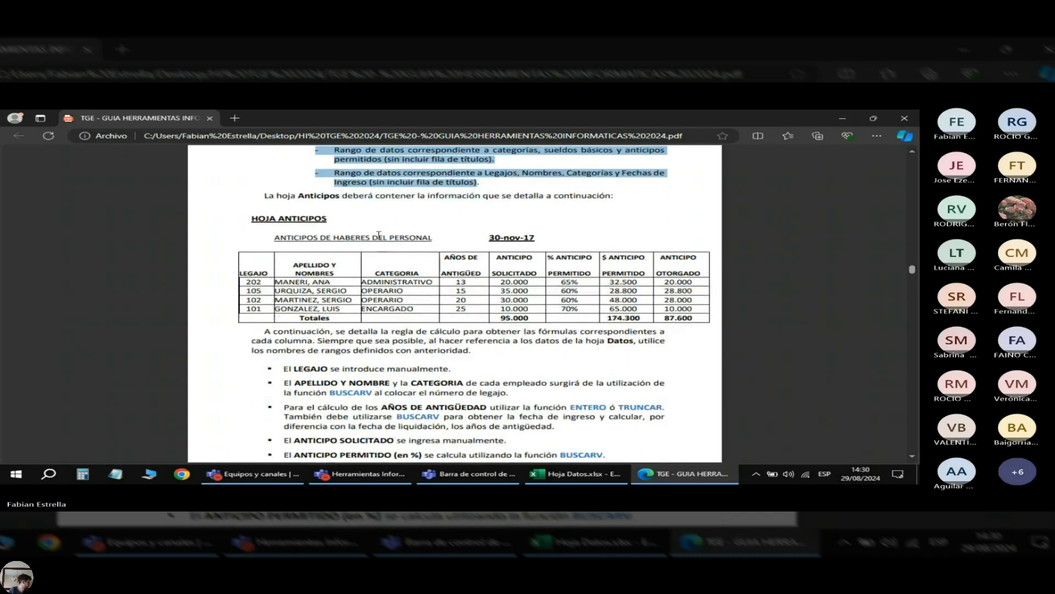
pyautogui.scroll(1, 330, 202)
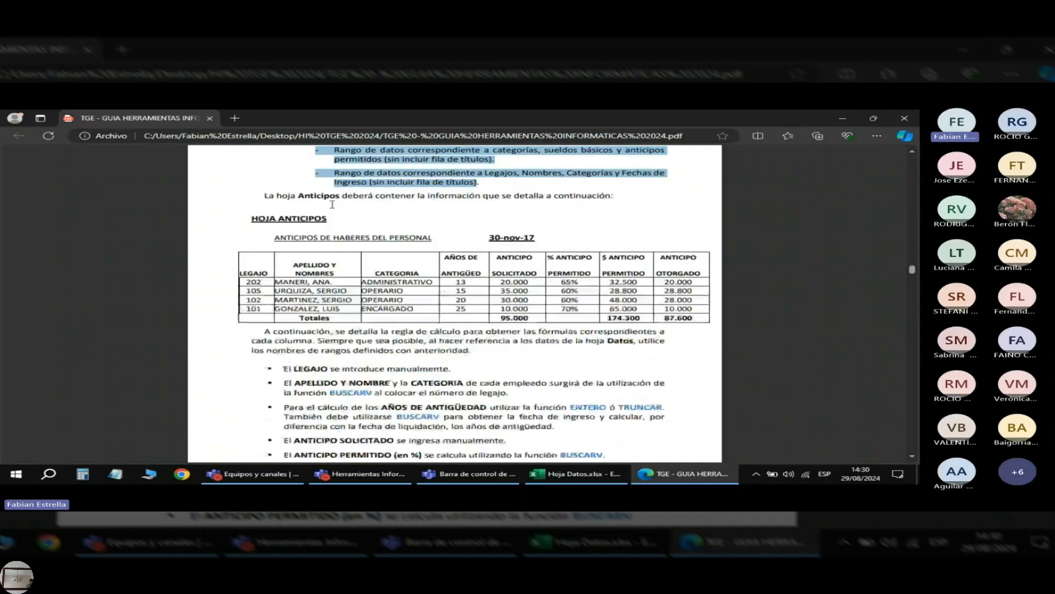
pyautogui.scroll(-1, 330, 202)
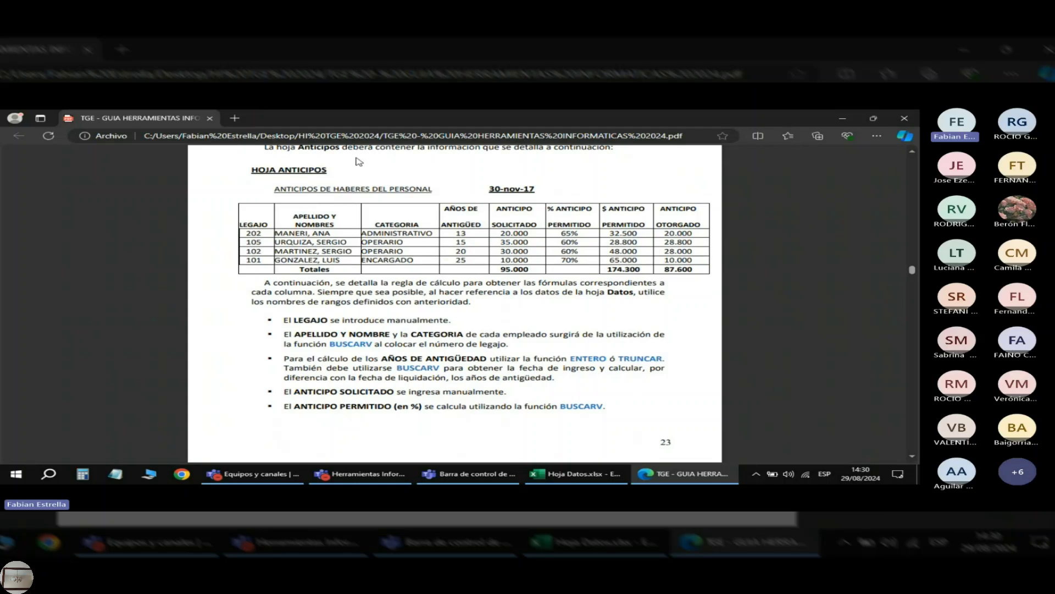
pyautogui.scroll(1, 358, 161)
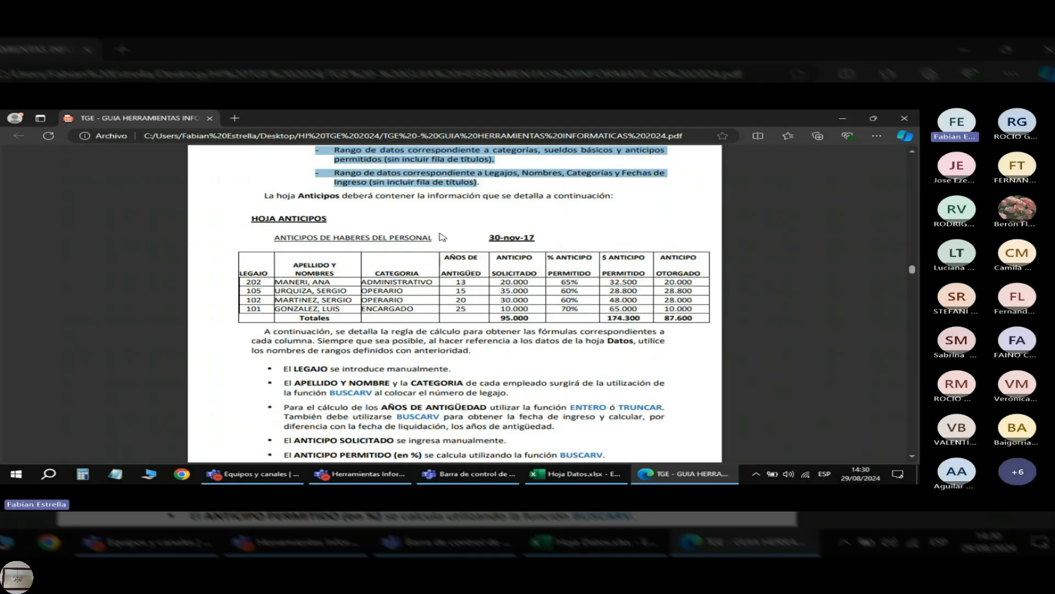
# Switch to the Hoja Datos.xlsx workbook in Excel and open the Hoja2 sheet.
pyautogui.hotkey('alt', 'Tab')
pyautogui.click(140, 447)
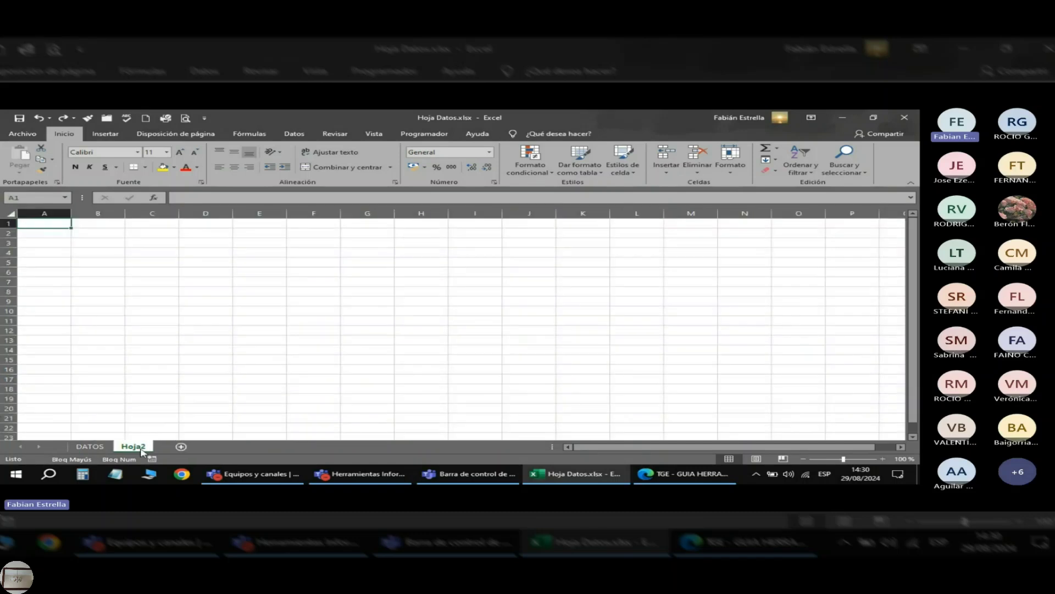
pyautogui.click(149, 437)
pyautogui.write('AN')
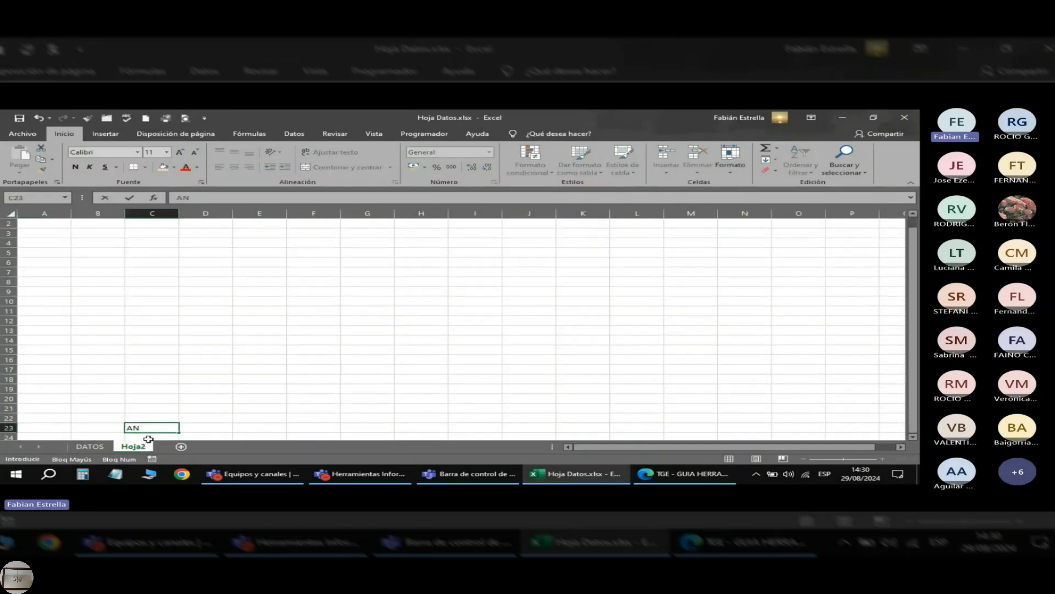
pyautogui.write('TICIPOS')
pyautogui.press('Return')
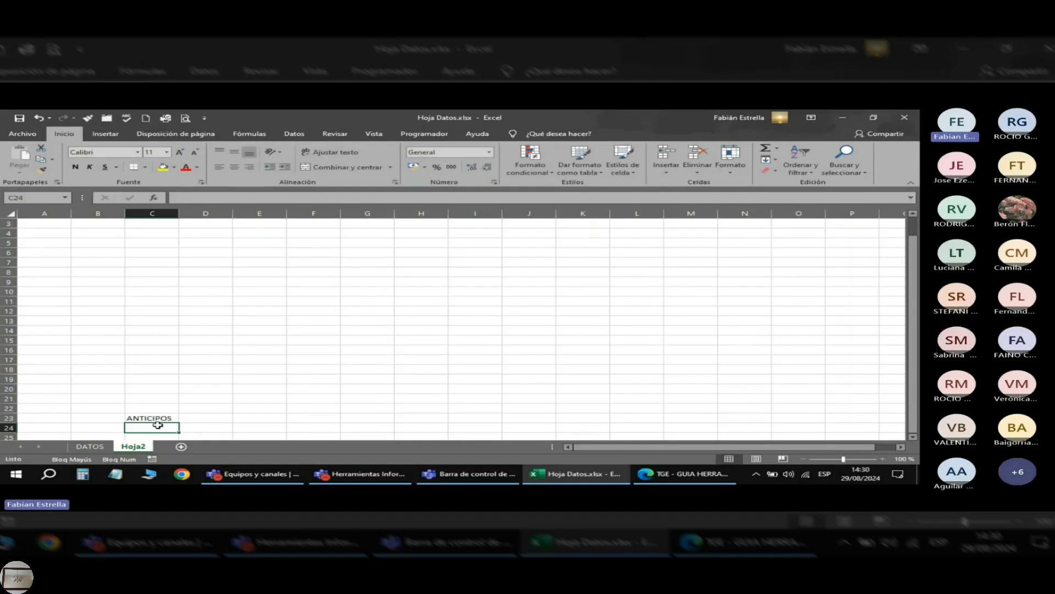
pyautogui.click(157, 418)
pyautogui.press('Delete')
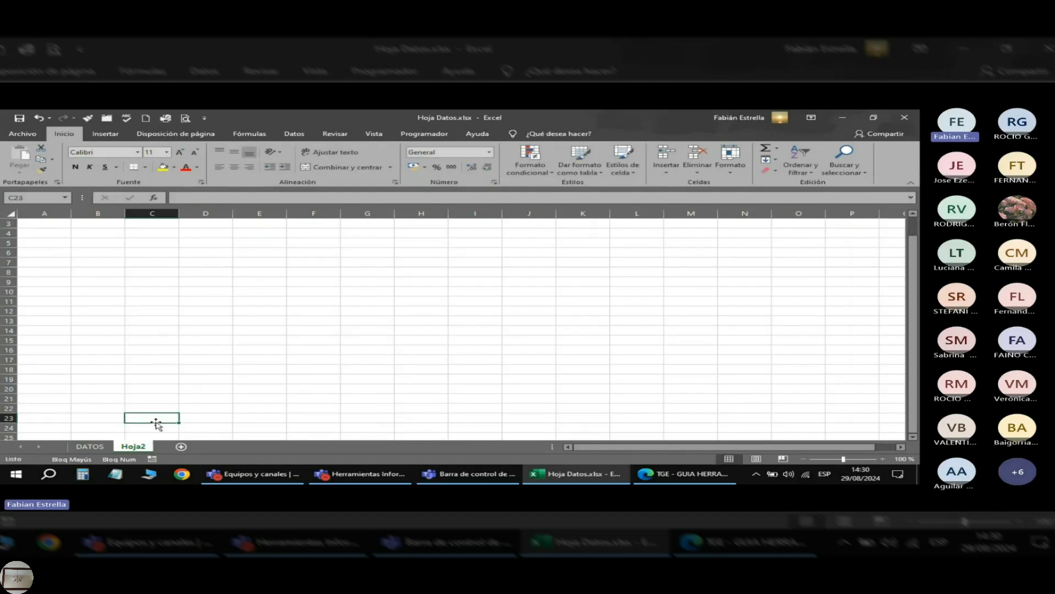
# Rename the Hoja2 sheet as ANTICIPOS.
pyautogui.doubleClick(137, 445)
pyautogui.write('ANTI')
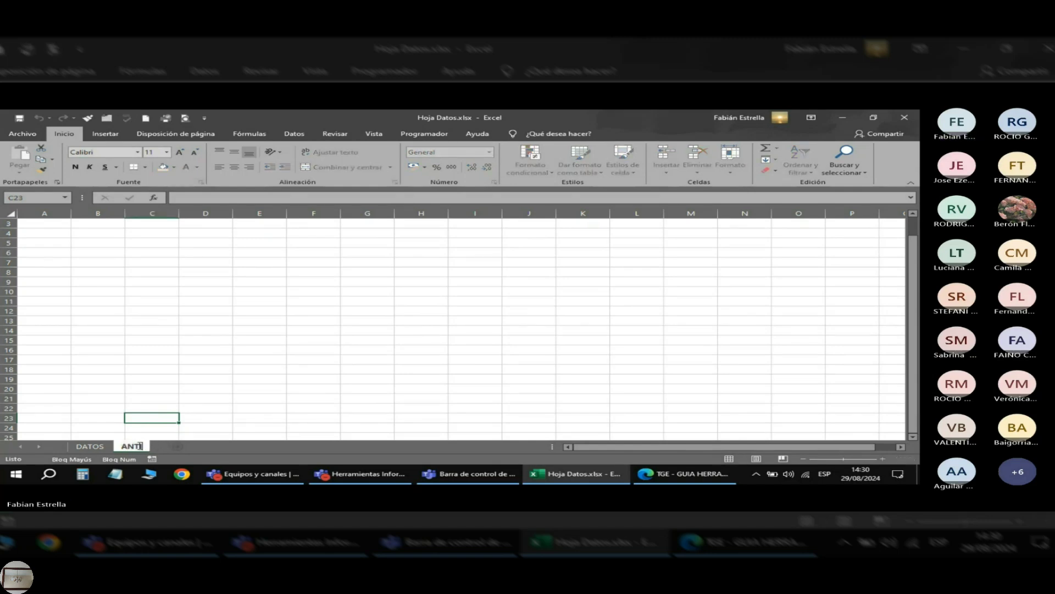
pyautogui.write('CIPOS')
pyautogui.press('Return')
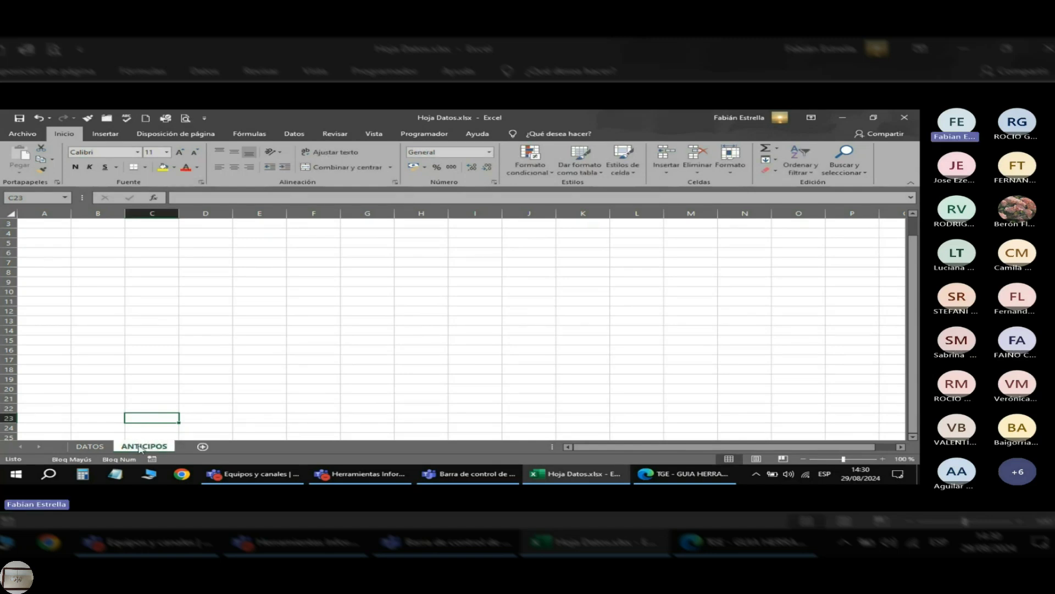
# Enter the title ANTICIPOS DE HABERES DEL PERSONAL in cell A1, following the guide.
pyautogui.click(109, 232)
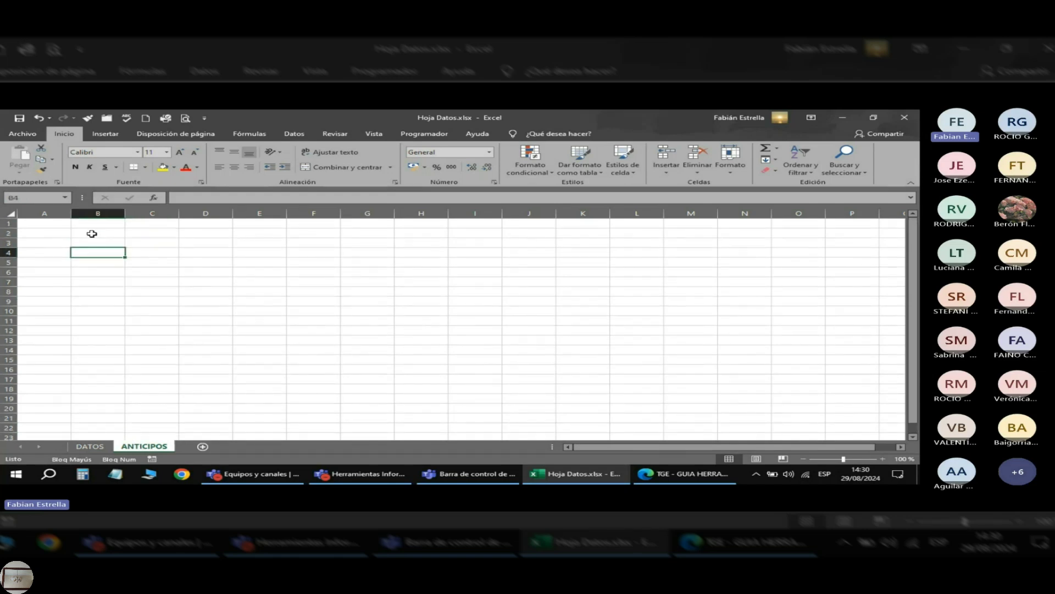
pyautogui.hotkey('ctrl', 'Home')
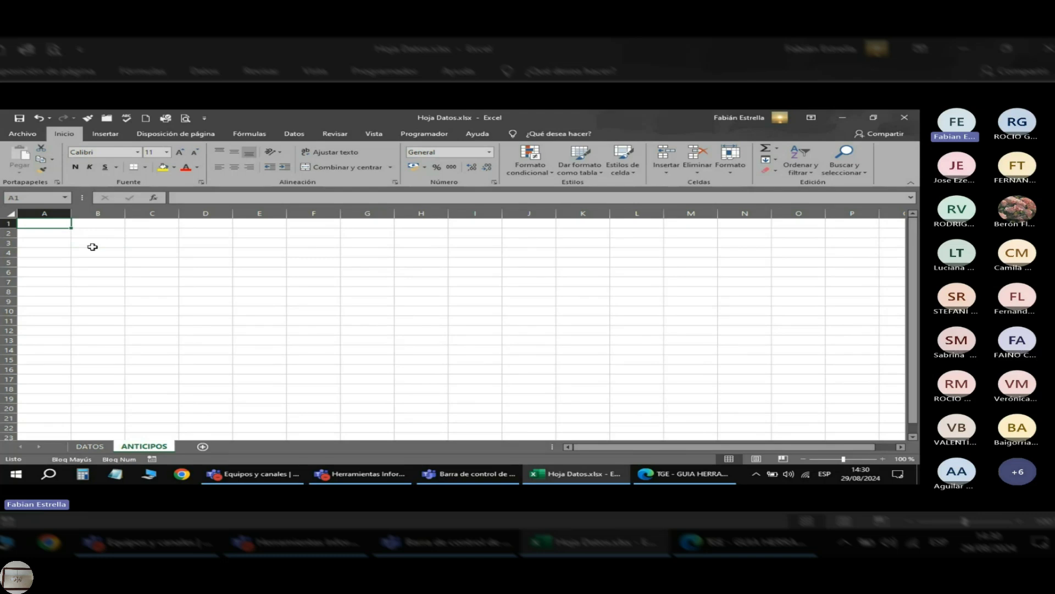
pyautogui.hotkey('alt', 'Tab')
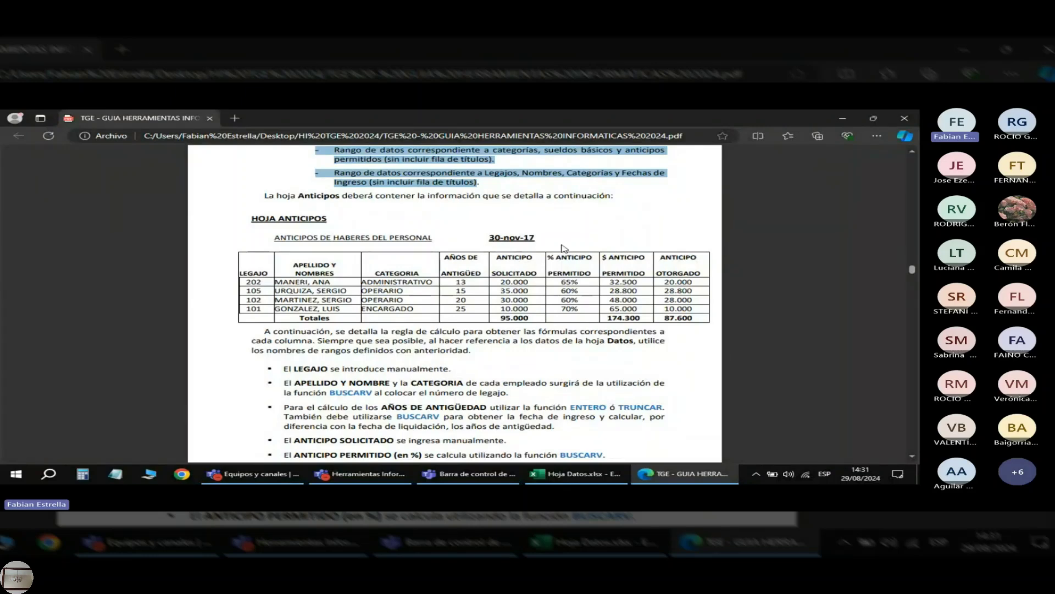
pyautogui.hotkey('alt', 'Tab')
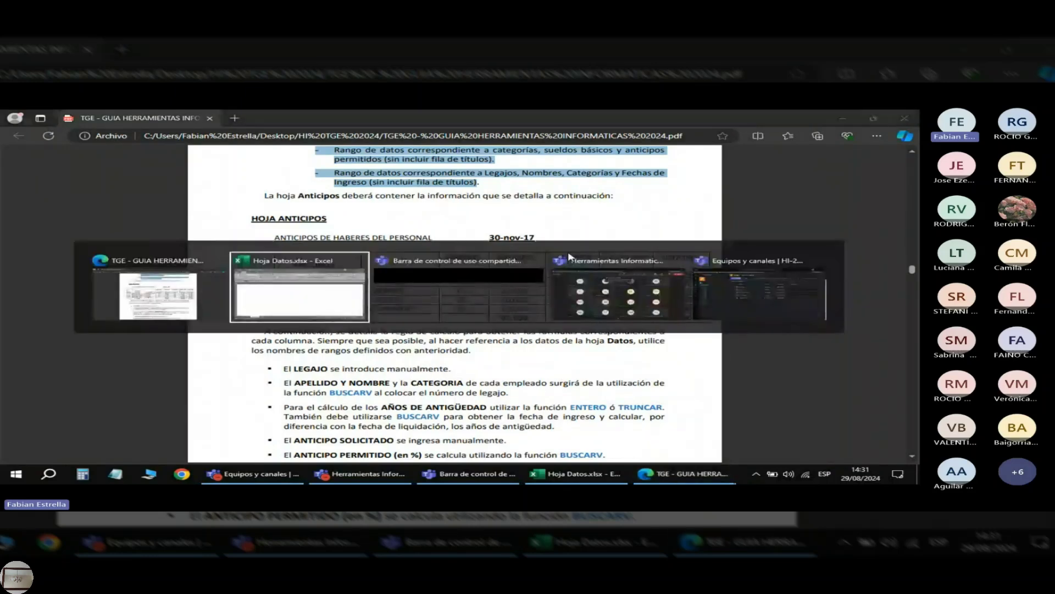
pyautogui.write('ANTICIPOS DE')
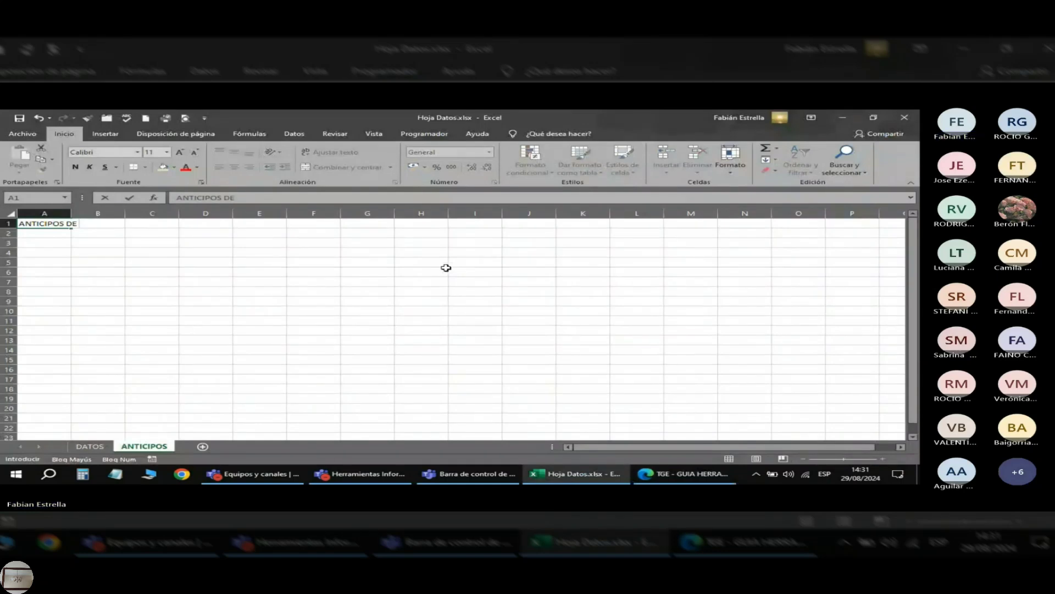
pyautogui.hotkey('alt', 'Tab')
pyautogui.hotkey('alt', 'Tab')
pyautogui.write('HABERES DEL PERSONA')
# Enter the settlement date 30/11/2017 in cell G1, checking it against the guide.
pyautogui.press('Right')
pyautogui.press('Right')
pyautogui.press('Right')
pyautogui.press('Right')
pyautogui.press('Right')
pyautogui.press('Right')
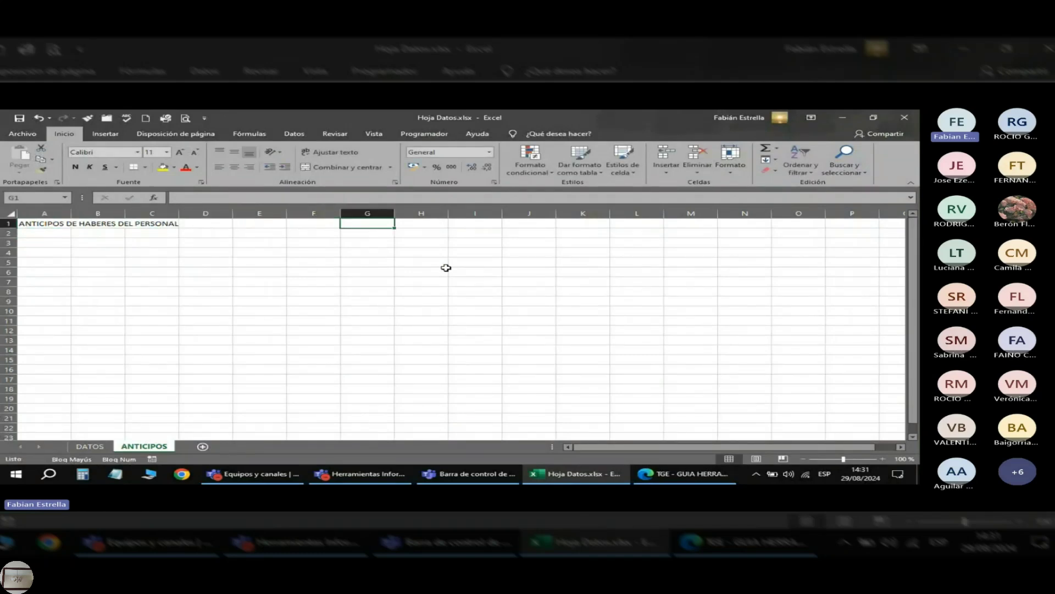
pyautogui.hotkey('alt', 'Tab')
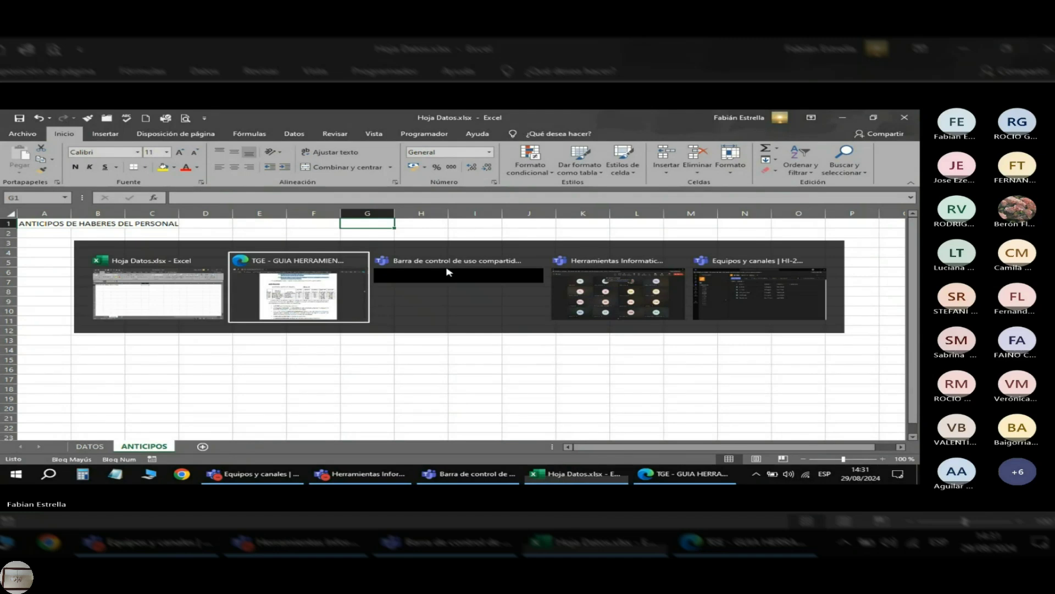
pyautogui.hotkey('alt', 'Tab')
pyautogui.write('30/11/')
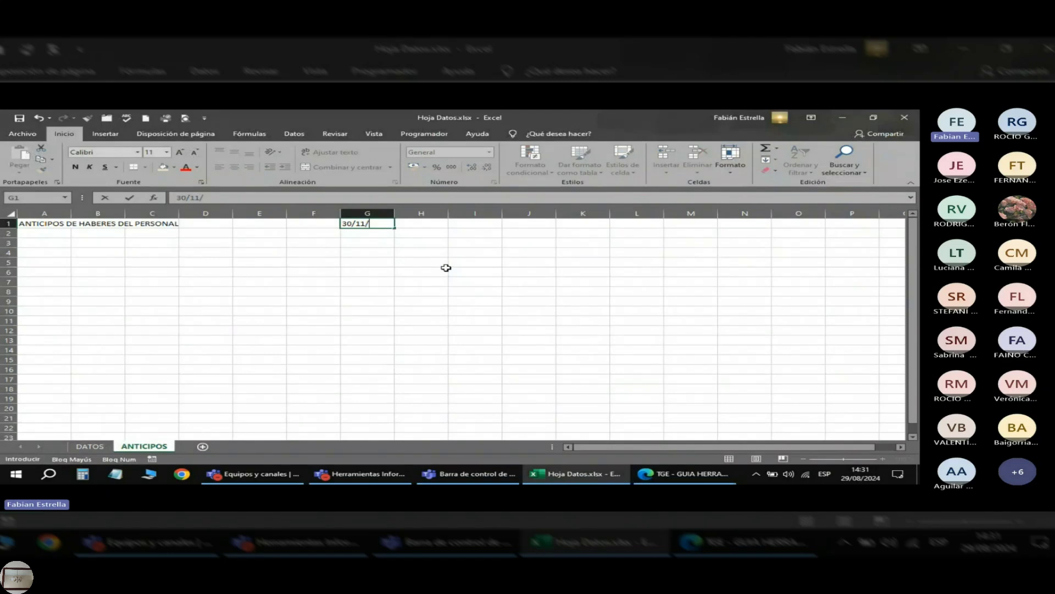
pyautogui.hotkey('alt', 'Tab')
pyautogui.hotkey('alt', 'Tab')
pyautogui.write('2017')
pyautogui.press('Return')
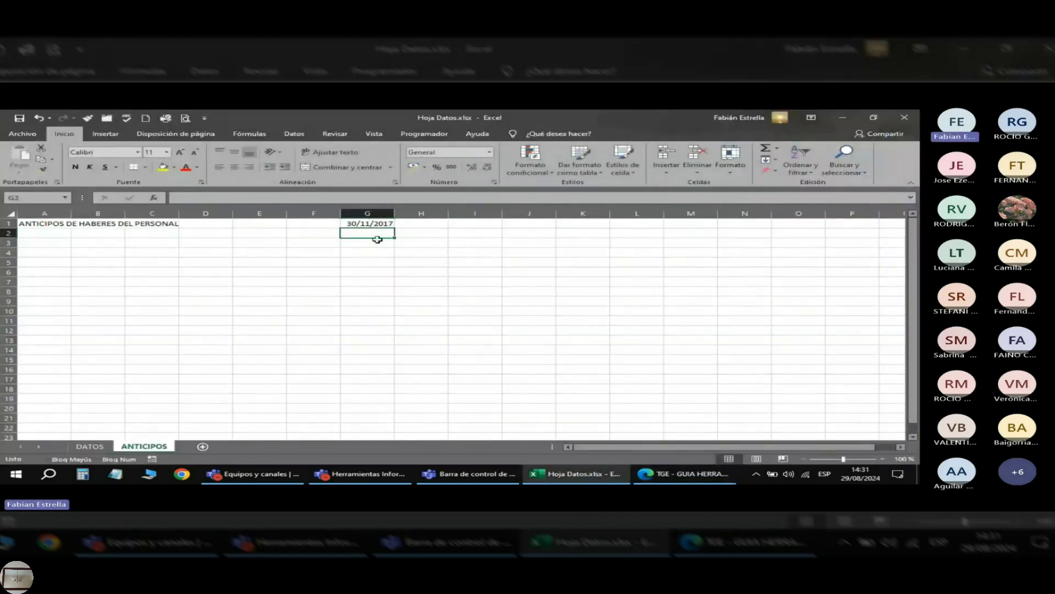
# Highlight the date in cell G1 with a yellow fill and enlarge the sheet view to 160%.
pyautogui.click(365, 223)
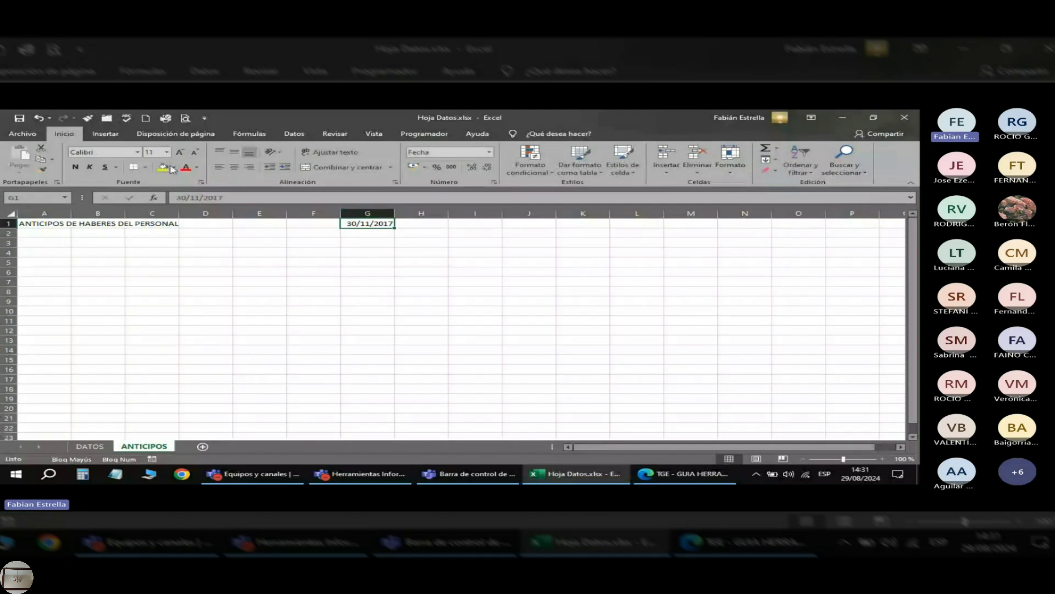
pyautogui.click(170, 168)
pyautogui.keyDown('ctrl'); pyautogui.scroll(4, 359, 298); pyautogui.keyUp('ctrl')
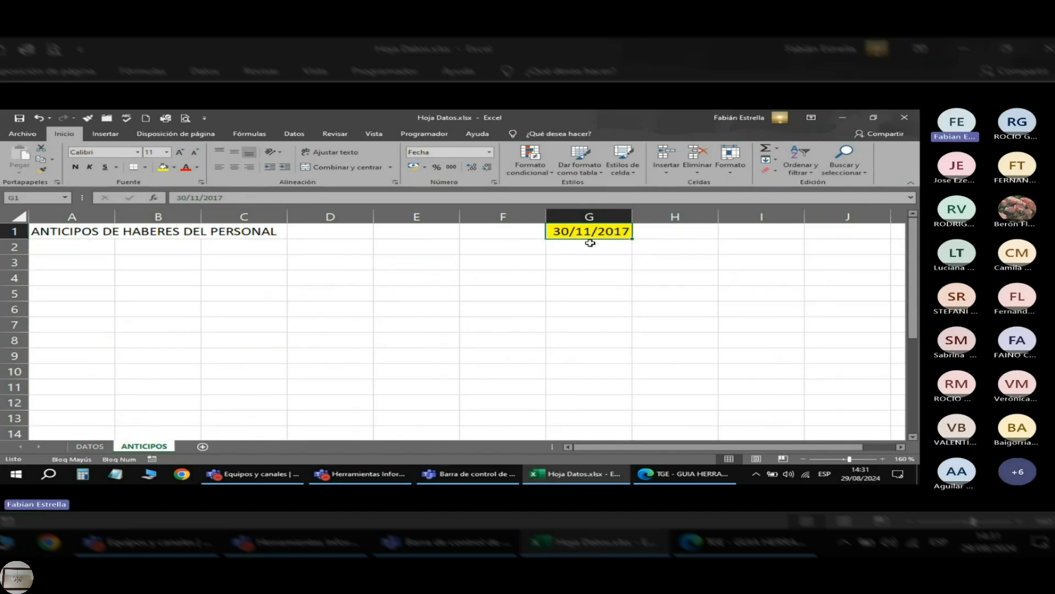
# Append the date 30/11/2017 to the end of the title text in cell A1.
pyautogui.click(79, 230)
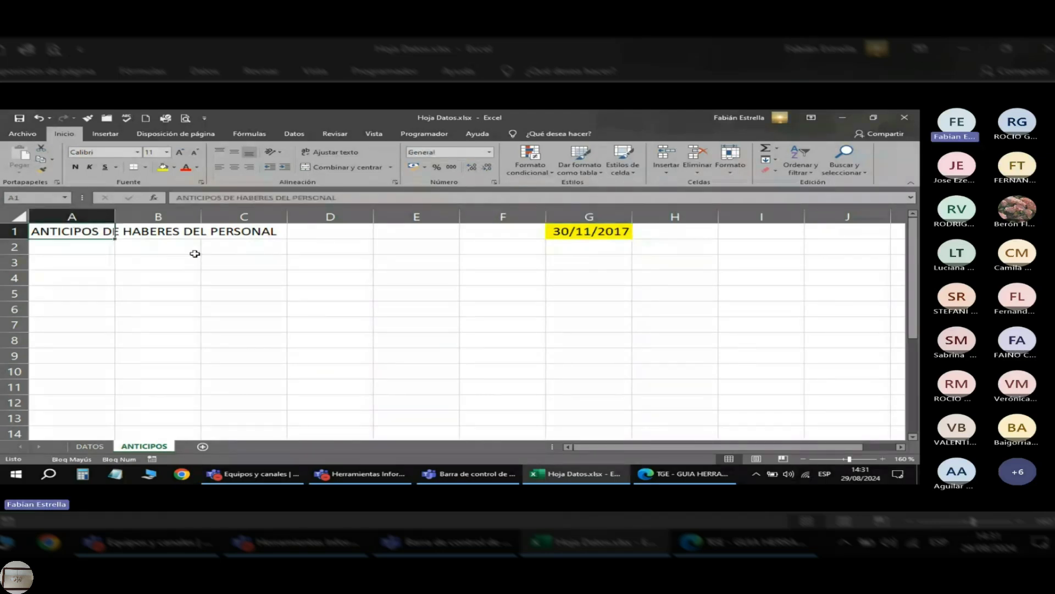
pyautogui.press('F2')
pyautogui.write('30/11/2017')
pyautogui.press('Return')
pyautogui.press('Up')
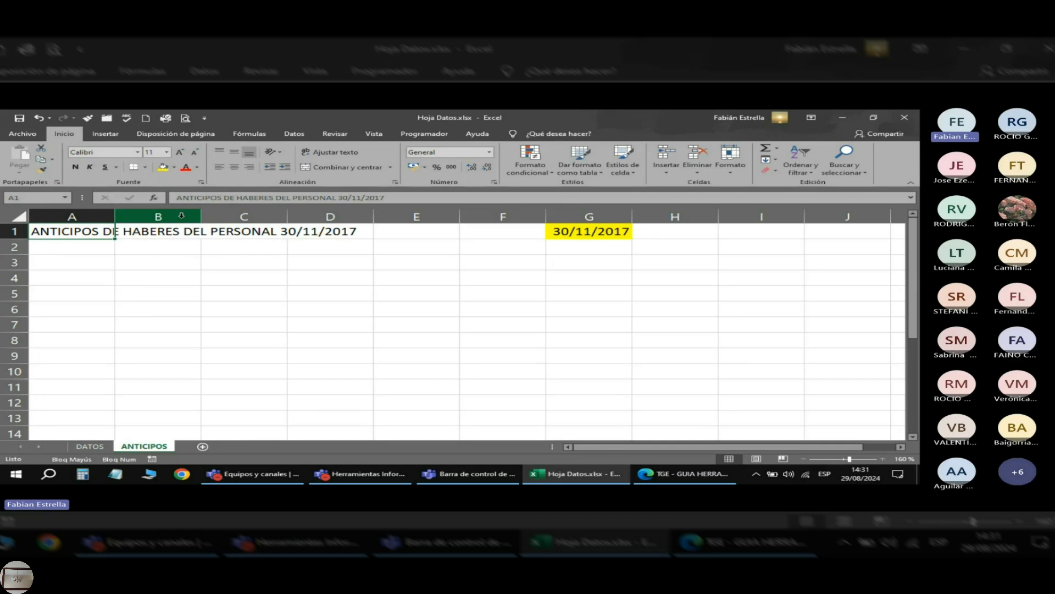
# Remove the appended date from the title in cell A1.
pyautogui.press('F2')
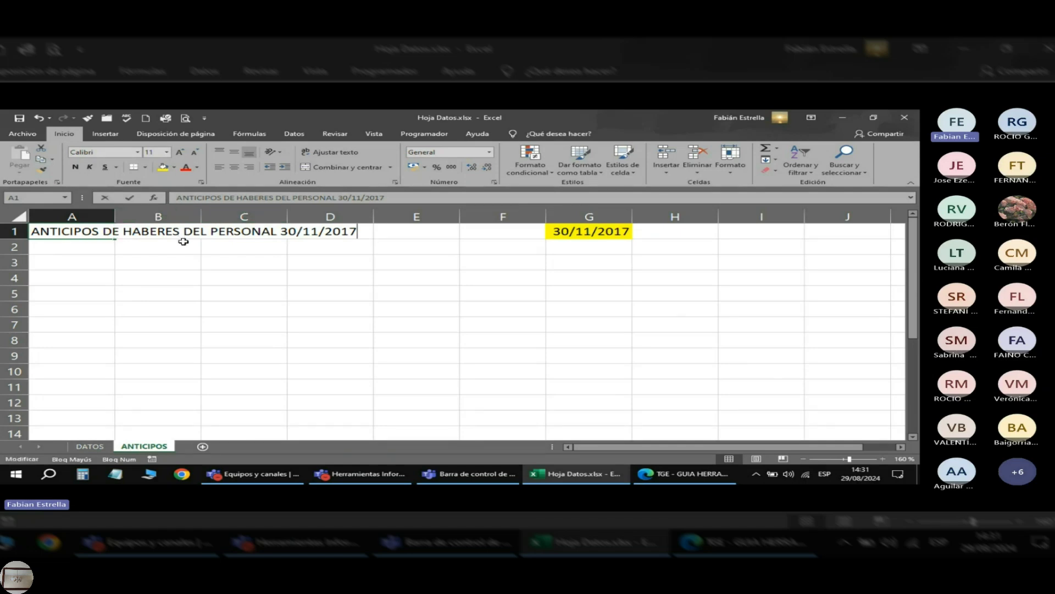
pyautogui.press('BackSpace')
pyautogui.press('BackSpace')
pyautogui.press('BackSpace')
pyautogui.press('BackSpace')
pyautogui.press('BackSpace')
pyautogui.press('BackSpace')
pyautogui.press('BackSpace')
pyautogui.press('BackSpace')
pyautogui.press('BackSpace')
pyautogui.press('BackSpace')
pyautogui.press('BackSpace')
pyautogui.press('Return')
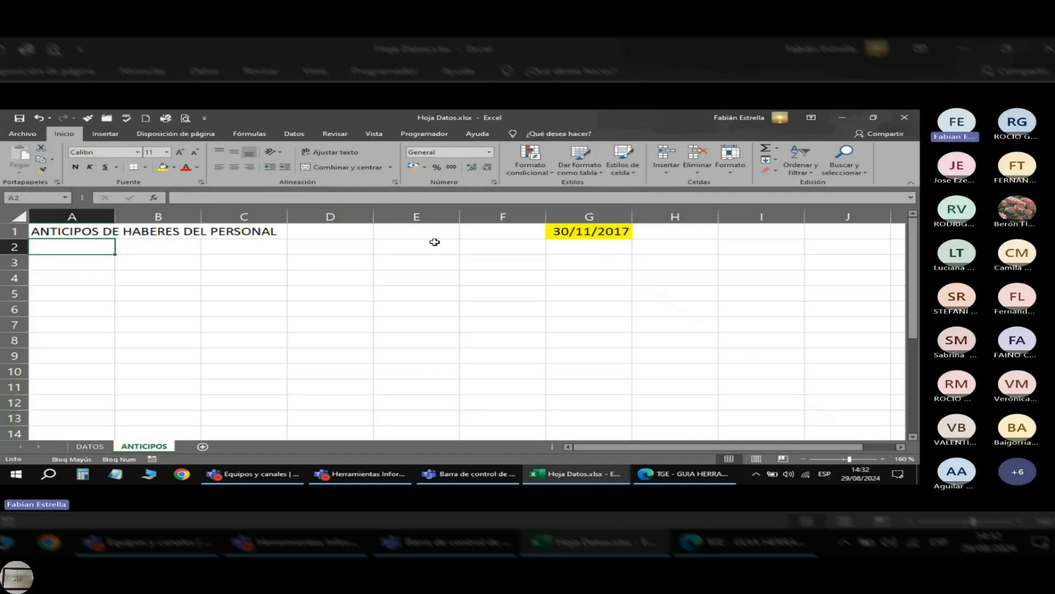
# Enter the column header LEGAJO in cell A3.
pyautogui.click(566, 236)
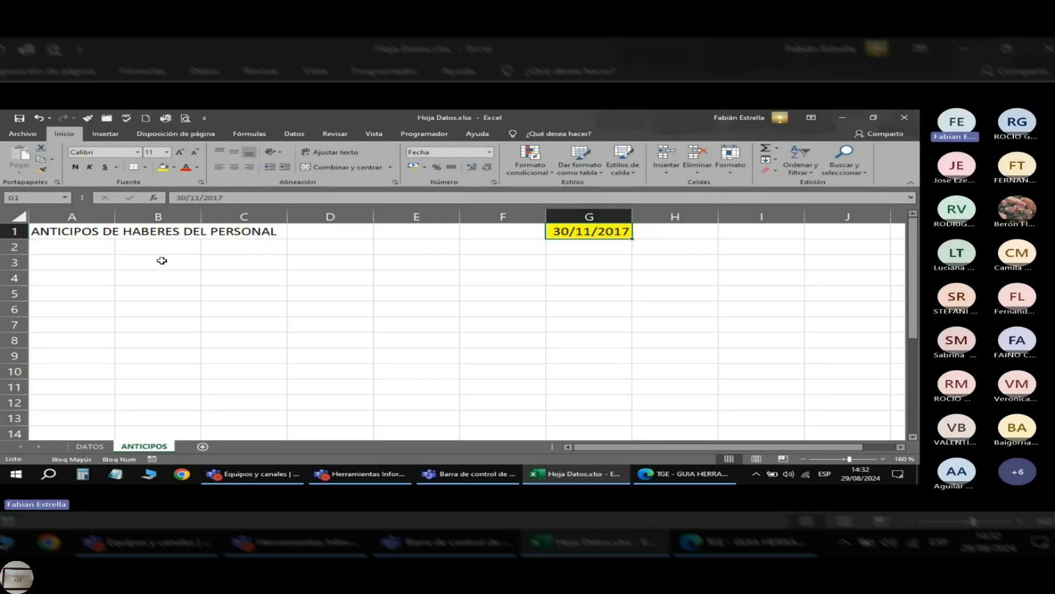
pyautogui.hotkey('ctrl', 'Home')
pyautogui.press('Down')
pyautogui.press('Down')
pyautogui.write('LEGAJO')
pyautogui.press('Return')
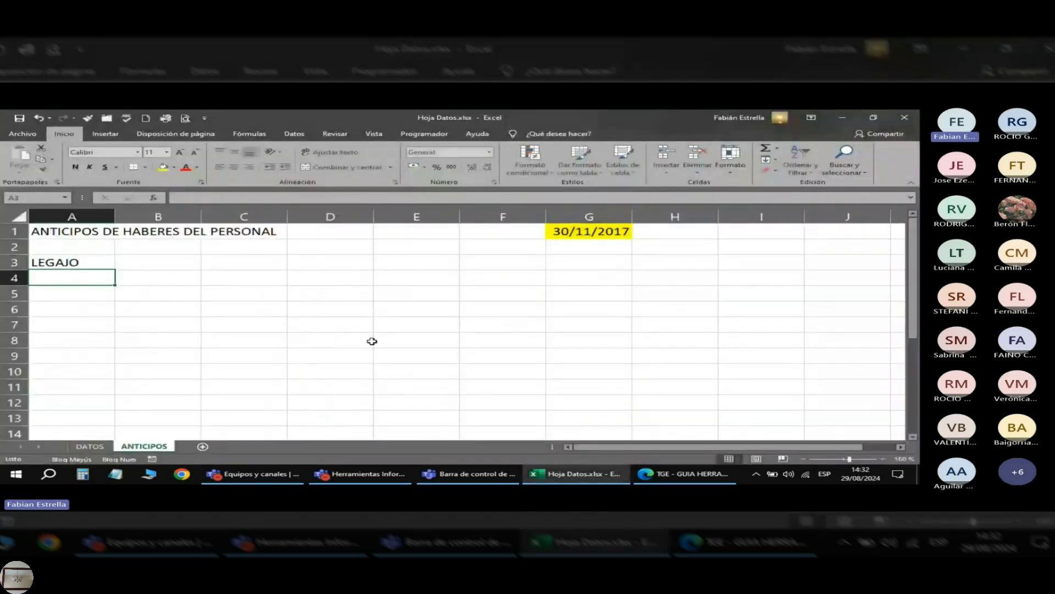
pyautogui.press('Up')
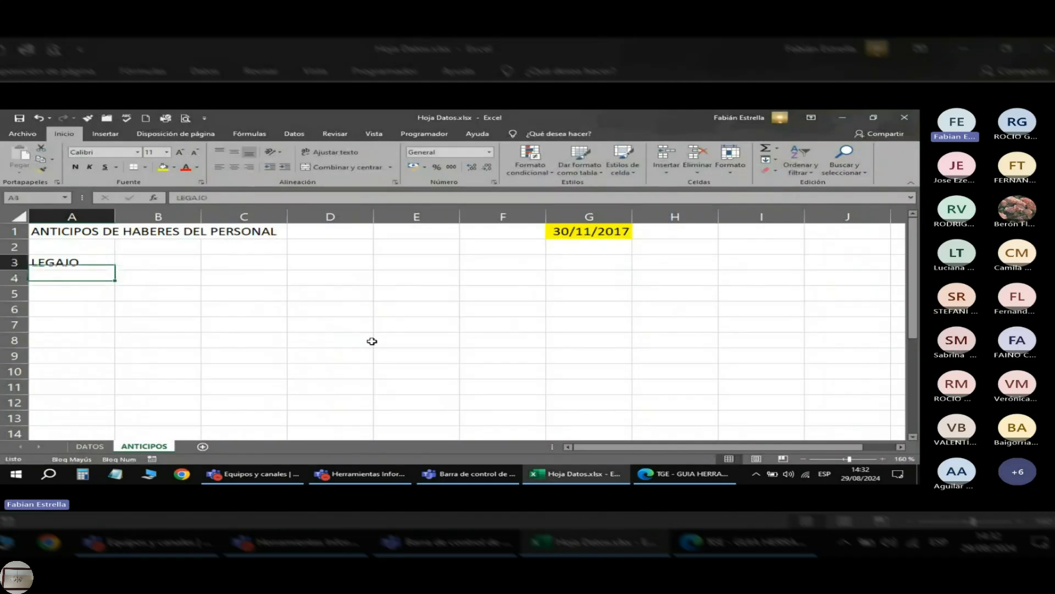
# Enter the column header APELLIDO Y NOMBRES in cell B3, following the guide's table.
pyautogui.hotkey('alt', 'Tab')
pyautogui.hotkey('alt', 'Tab')
pyautogui.press('Right')
pyautogui.write('a')
pyautogui.press('BackSpace')
pyautogui.write('APELLIDO Y NOMBR')
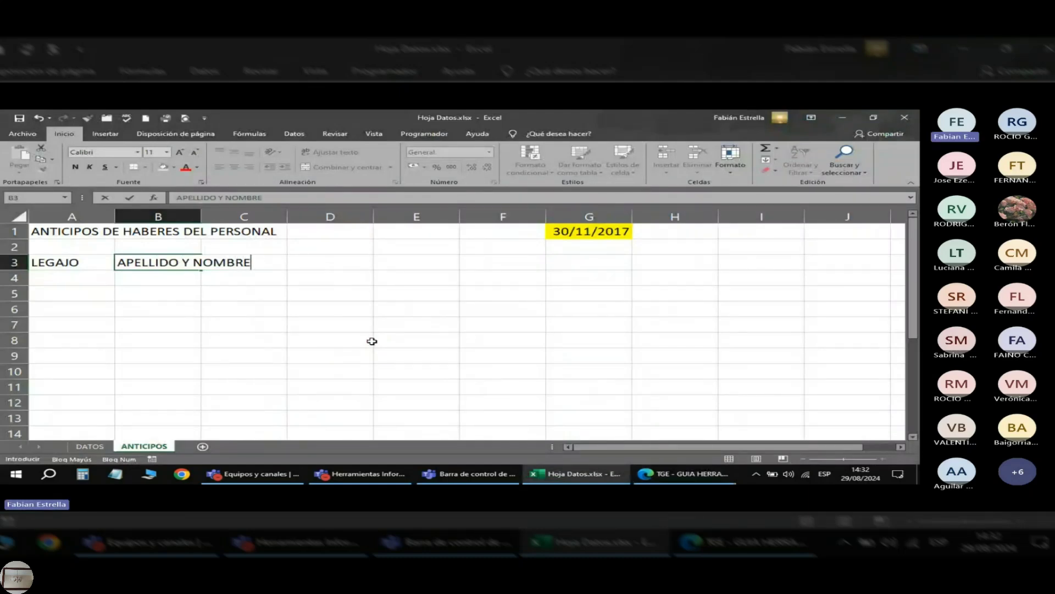
pyautogui.write('ES')
pyautogui.press('Return')
pyautogui.press('Up')
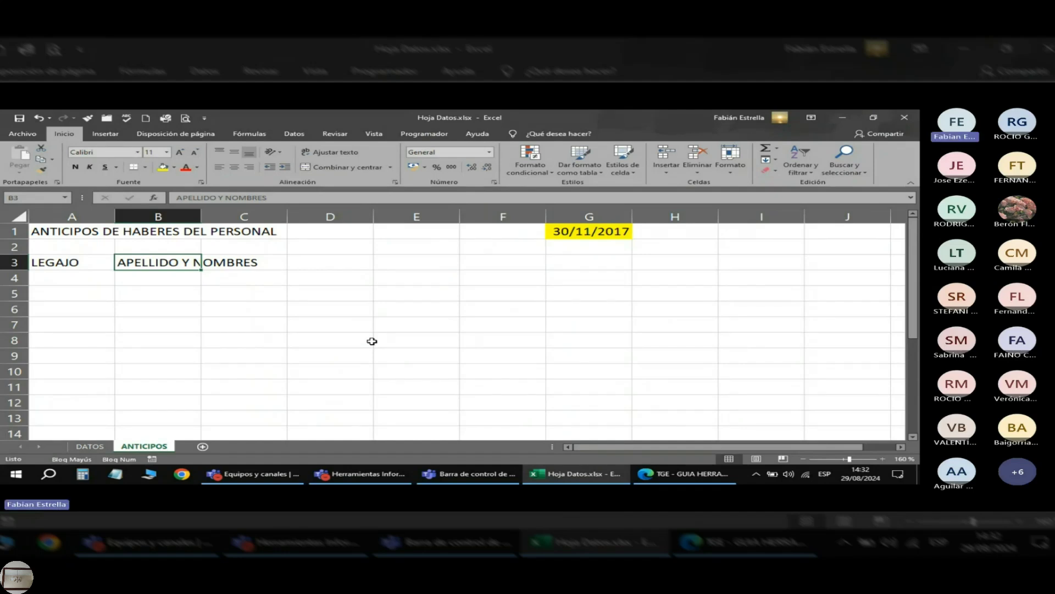
# Widen column B slightly and wrap the header text in cell B3 to match the guide's table.
pyautogui.hotkey('alt', 'Tab')
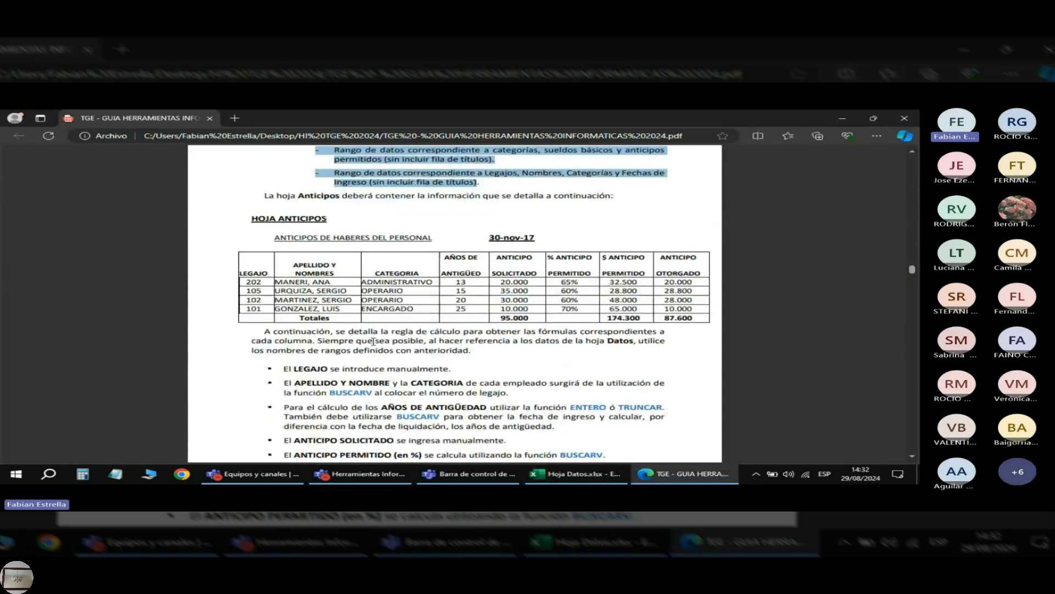
pyautogui.hotkey('alt', 'Tab')
pyautogui.moveTo(201, 218); pyautogui.dragTo(236, 218)
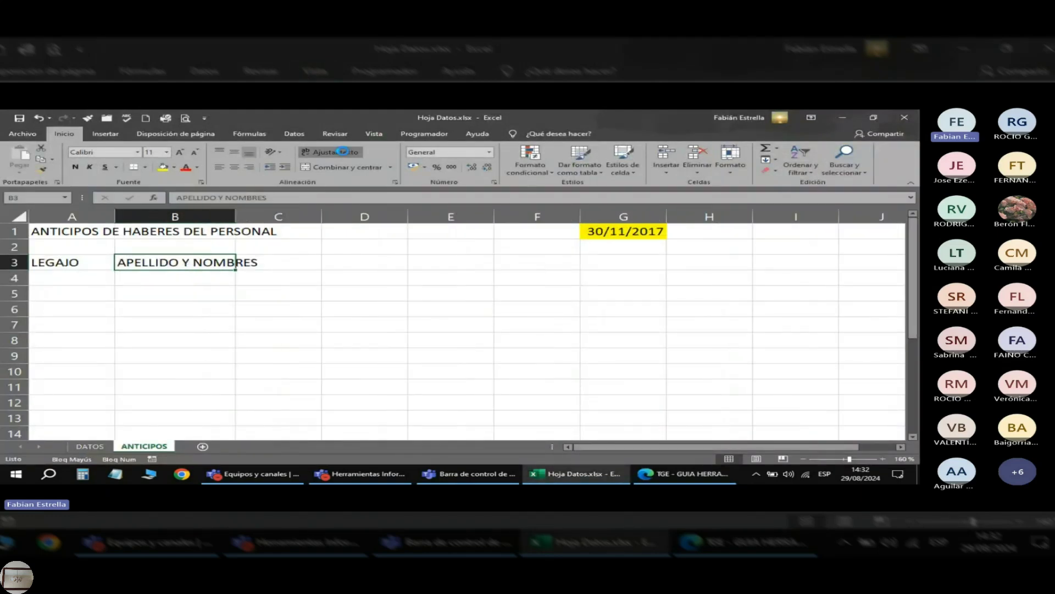
pyautogui.click(345, 153)
# Format the headers in A3:B3 with a yellow fill and bold text.
pyautogui.moveTo(72, 275); pyautogui.dragTo(162, 274)
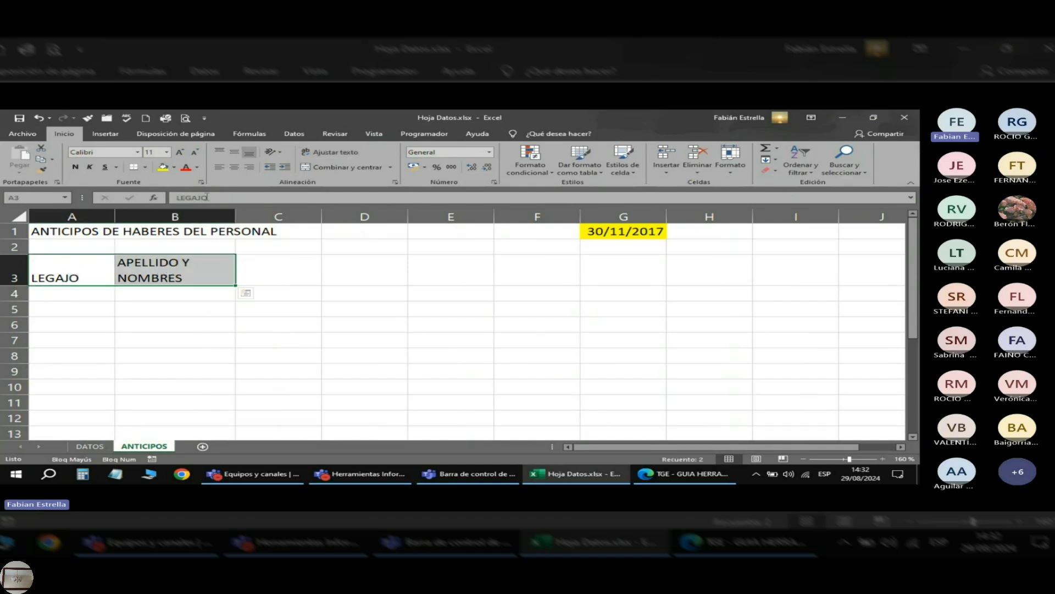
pyautogui.click(163, 167)
pyautogui.click(75, 167)
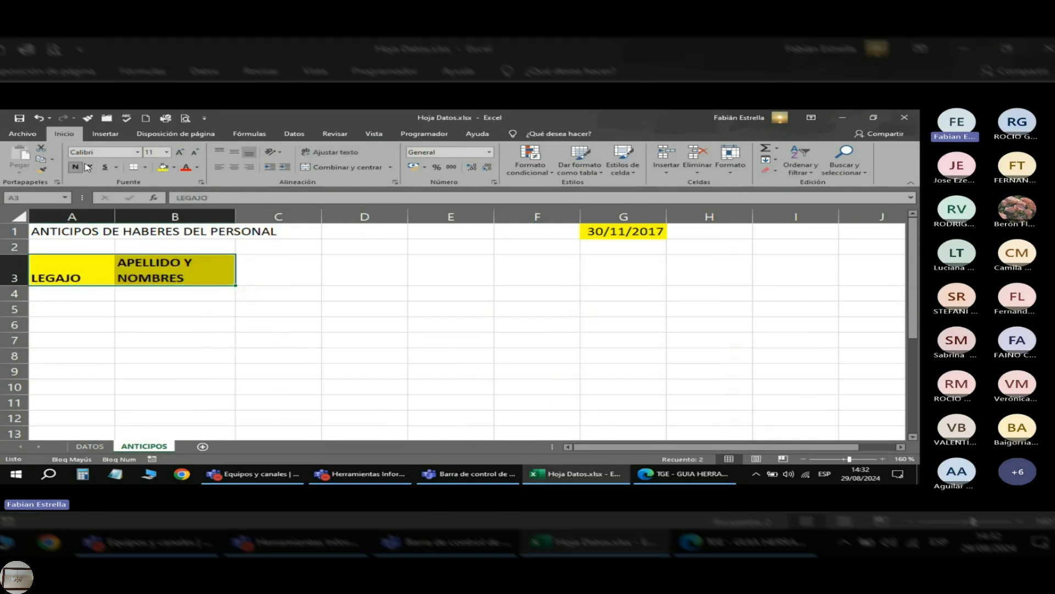
# Center the headers in A3:B3 horizontally and vertically within their cells.
pyautogui.click(234, 167)
pyautogui.click(238, 154)
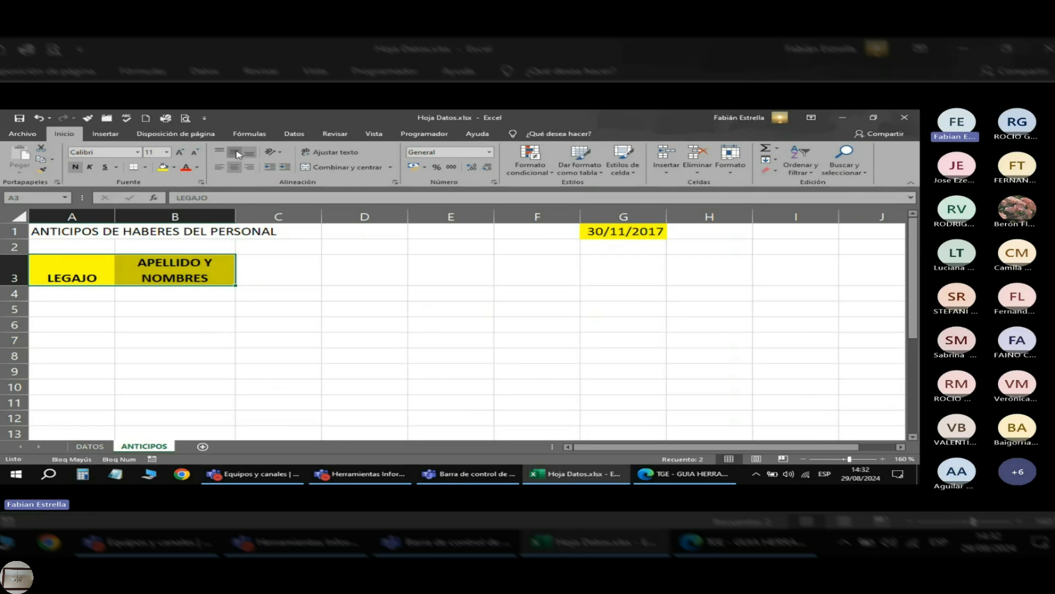
pyautogui.click(204, 274)
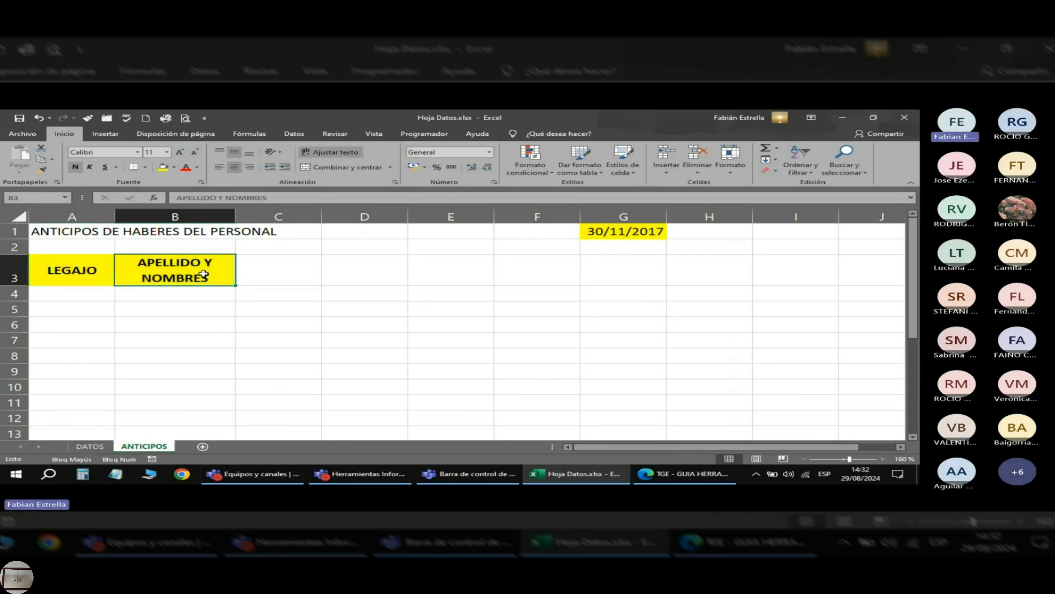
pyautogui.click(62, 270)
# Enter the first legajo from the guide's table, 202, in cell A4.
pyautogui.click(103, 294)
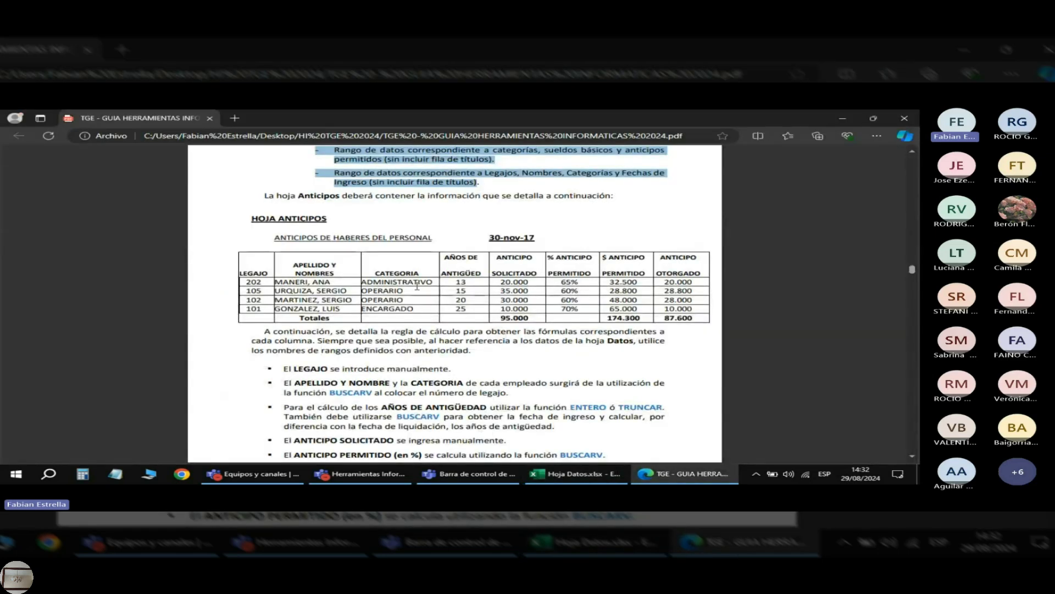
pyautogui.write('202')
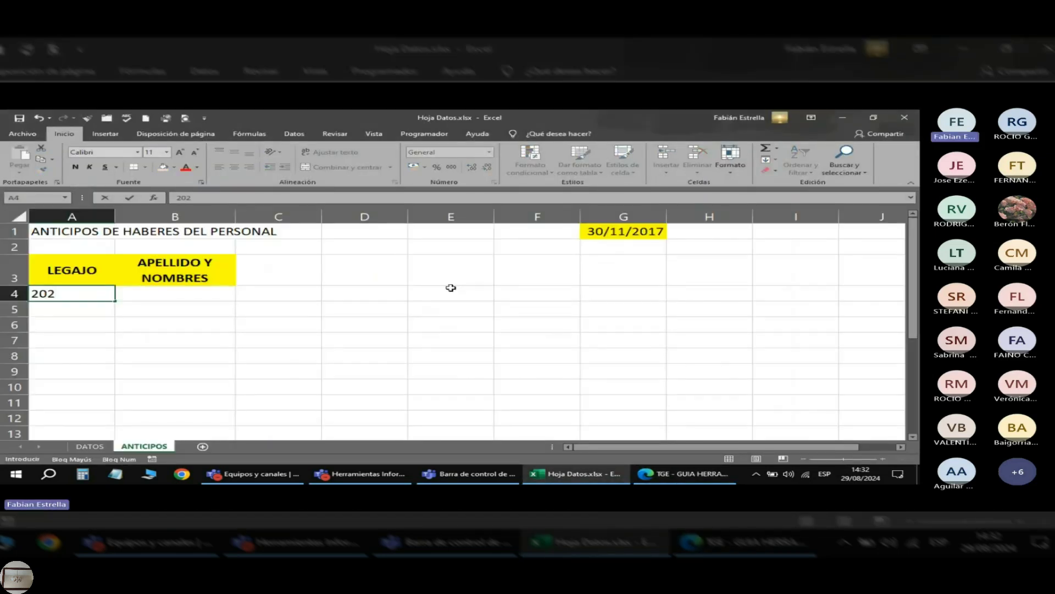
pyautogui.press('Return')
# Enter the column header CATEGORIA in cell C3, following the guide's table.
pyautogui.press('Up')
pyautogui.press('Up')
pyautogui.press('Right')
pyautogui.press('Right')
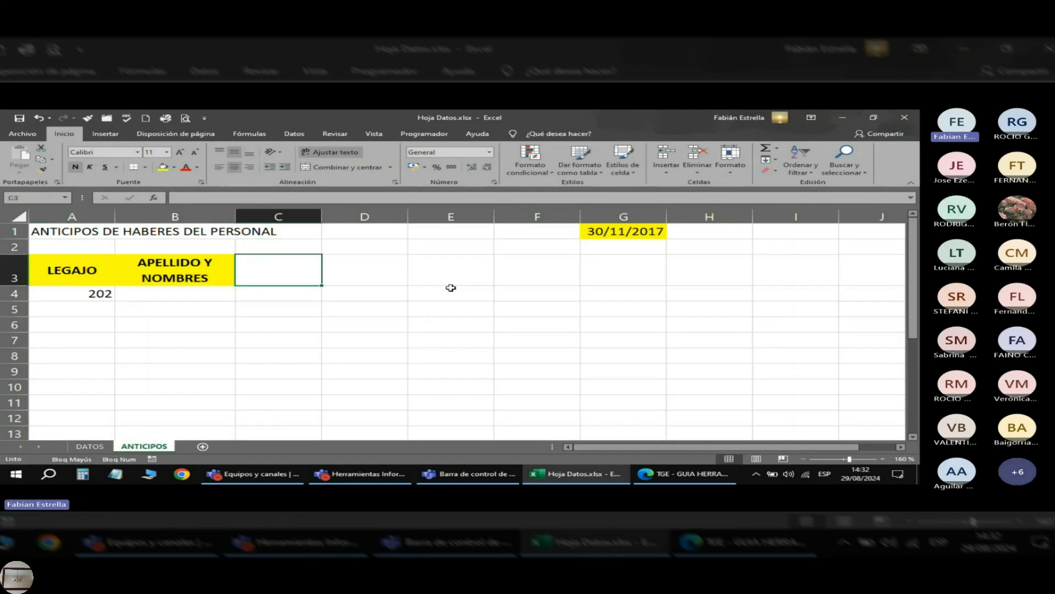
pyautogui.hotkey('alt', 'Tab')
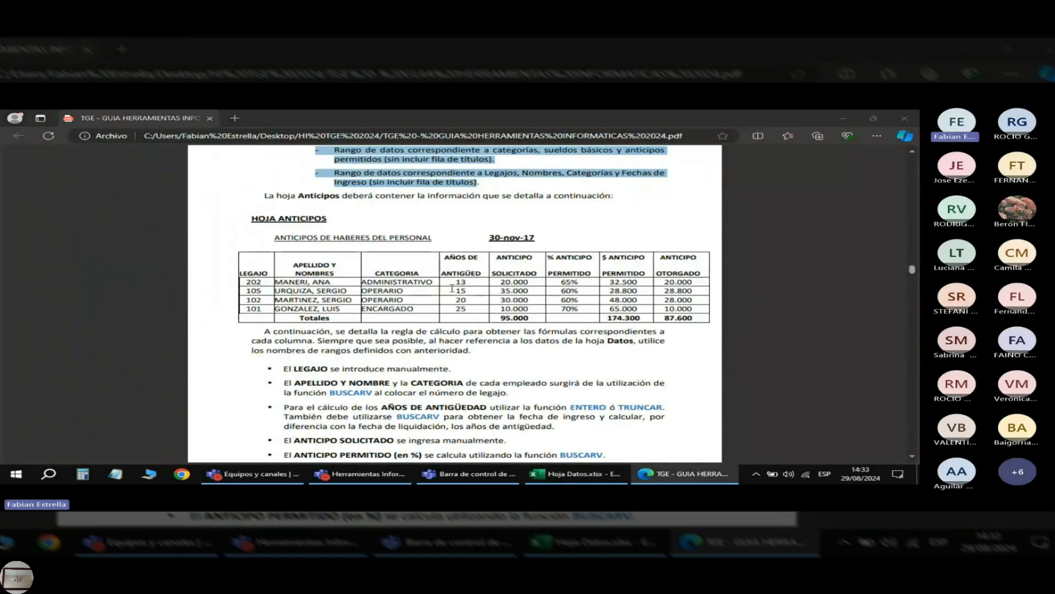
pyautogui.write('CATEGORIA')
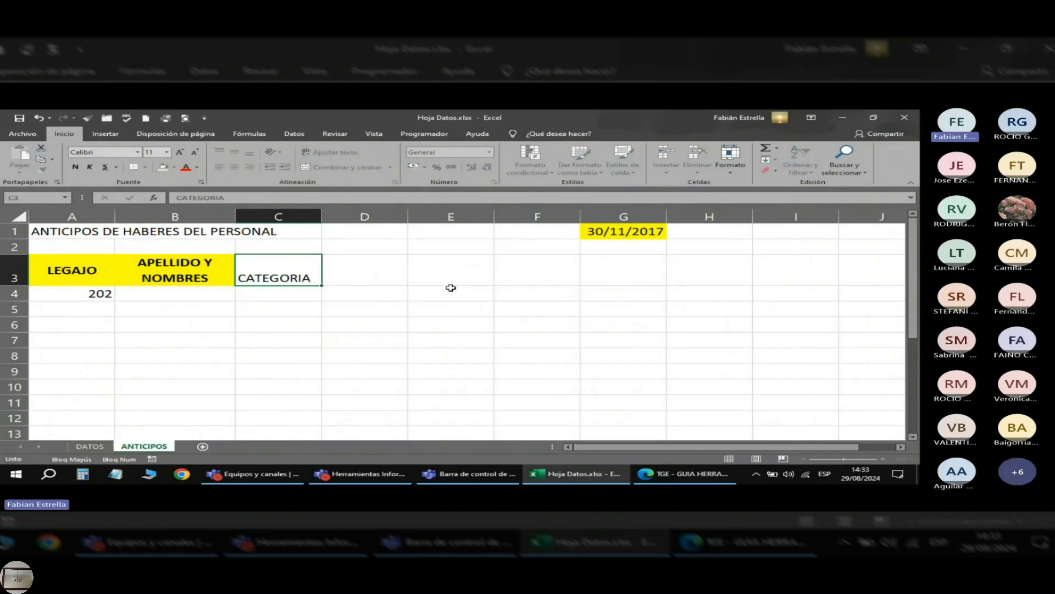
pyautogui.press('Return')
# Enter the column header AÑOS DE ANTIGÜEDAD in cell D3, following the guide's table.
pyautogui.press('Up')
pyautogui.press('Up')
pyautogui.press('Down')
pyautogui.press('Right')
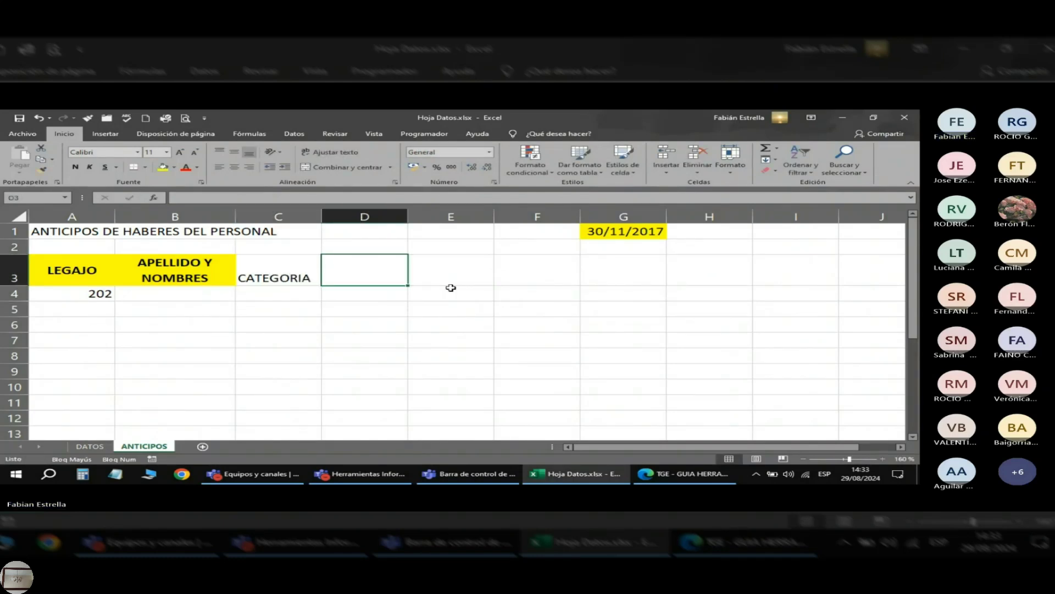
pyautogui.hotkey('alt', 'Tab')
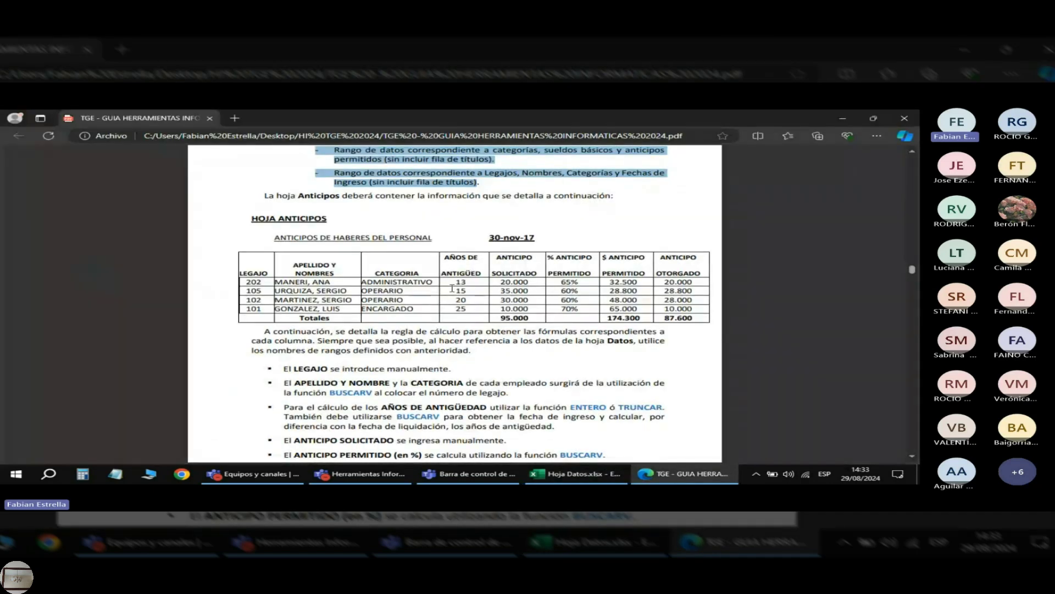
pyautogui.hotkey('alt', 'Tab')
pyautogui.write('AÑOS DE ')
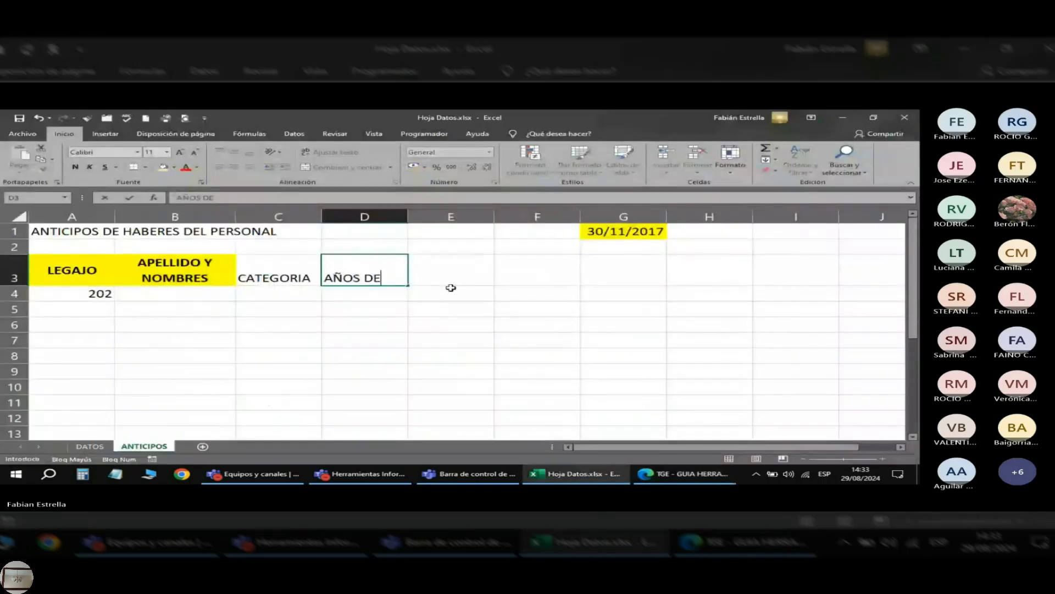
pyautogui.write('ANTI')
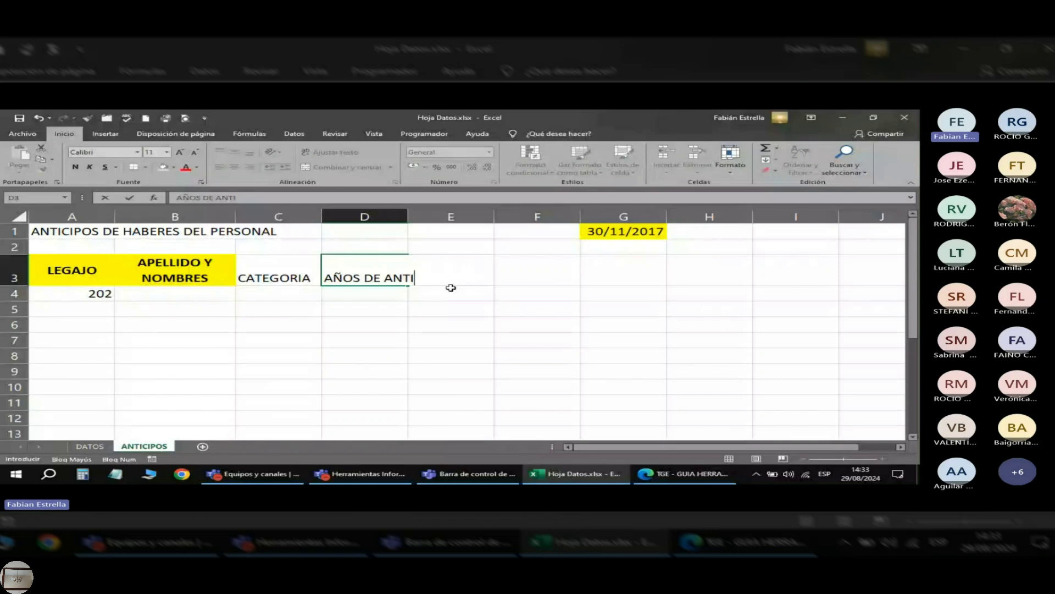
# Enter the column header ANTICIPO SOLICITADO in cell E3, following the guide's table.
pyautogui.hotkey('alt', 'Tab')
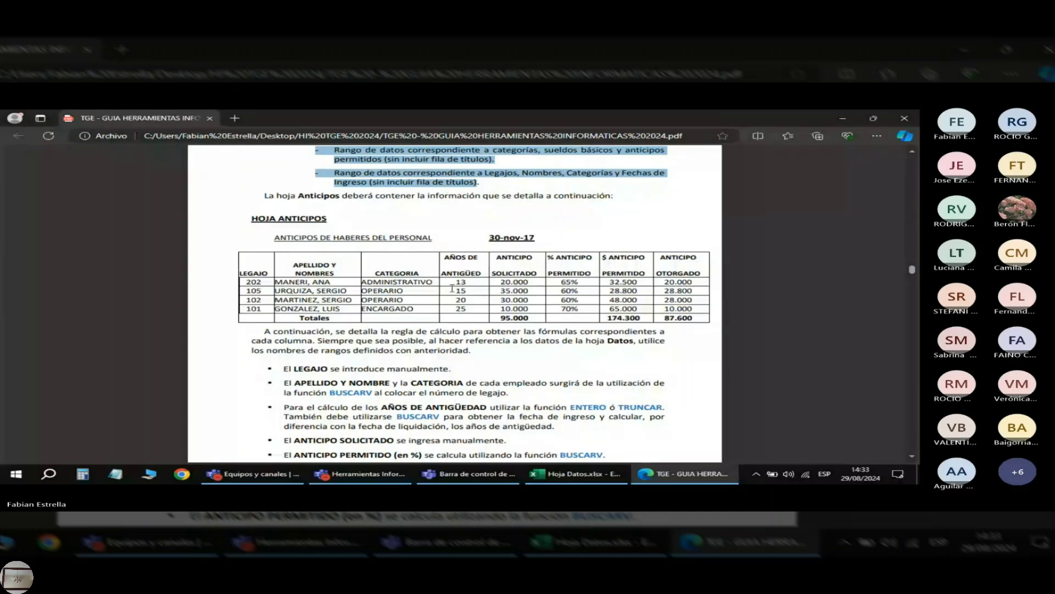
pyautogui.hotkey('alt', 'Tab')
pyautogui.write('ANTICI')
pyautogui.write('SOLICI')
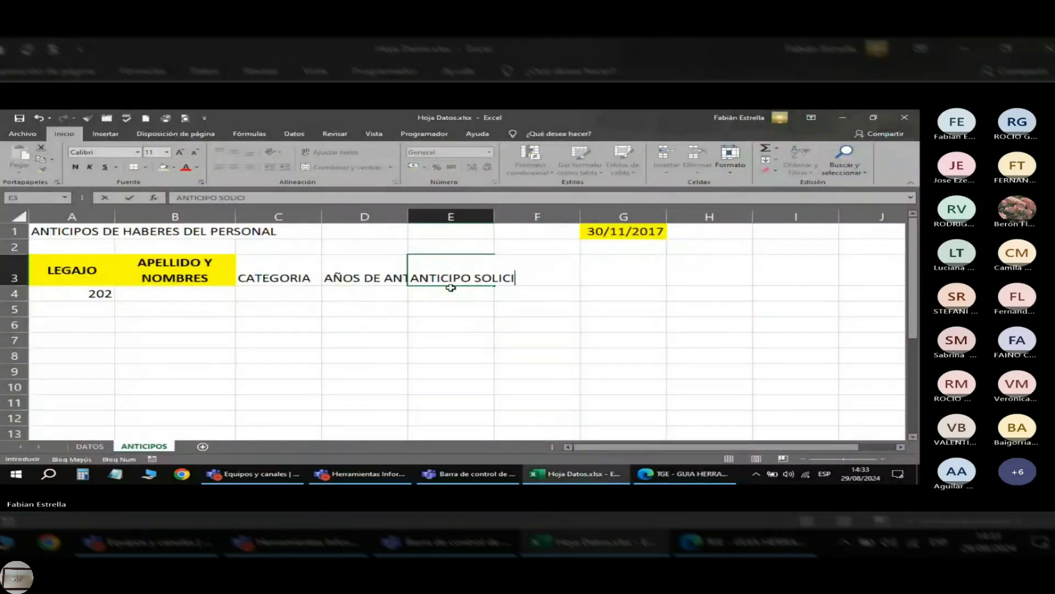
pyautogui.write('TADO')
pyautogui.press('Tab')
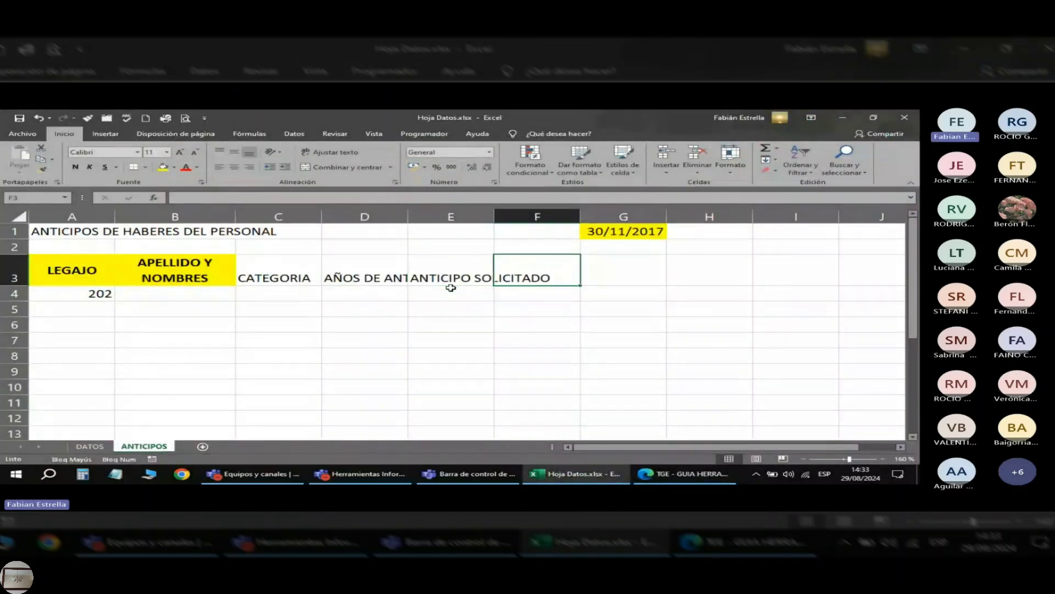
# Copy the header format of cell B3 to C3, D3 and E3, and widen column D slightly so ANTIGÜEDAD fits on one line.
pyautogui.hotkey('alt', 'Tab')
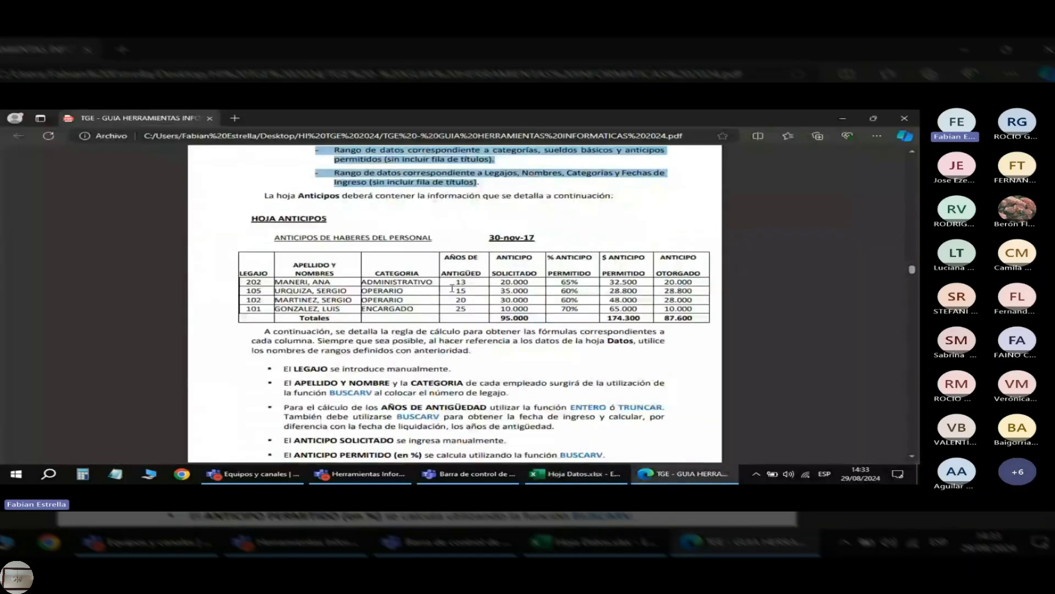
pyautogui.hotkey('alt', 'Tab')
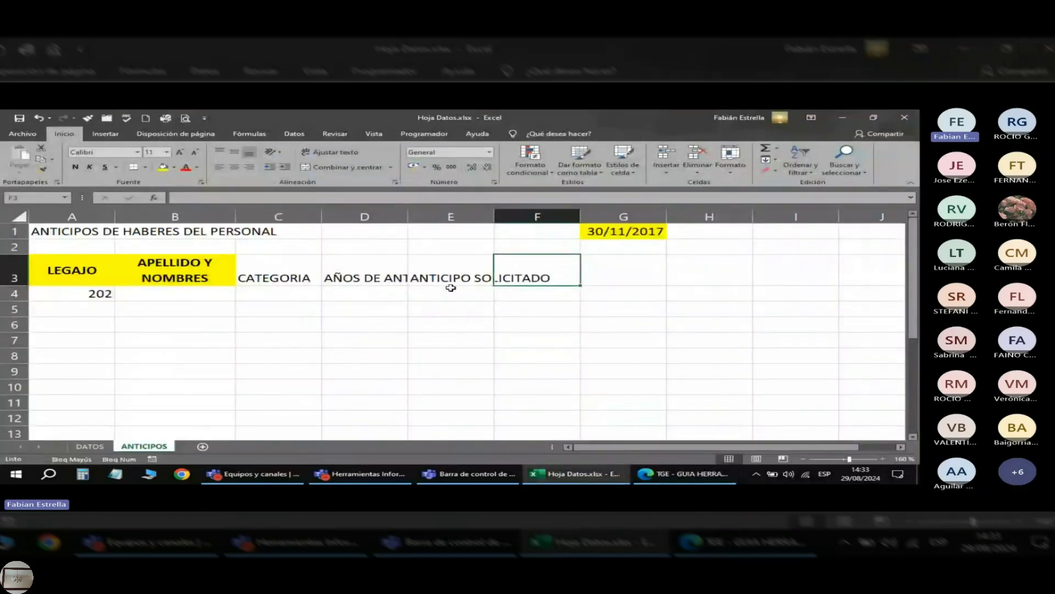
pyautogui.press('Left')
pyautogui.press('Left')
pyautogui.press('Left')
pyautogui.press('Left')
pyautogui.press('Left')
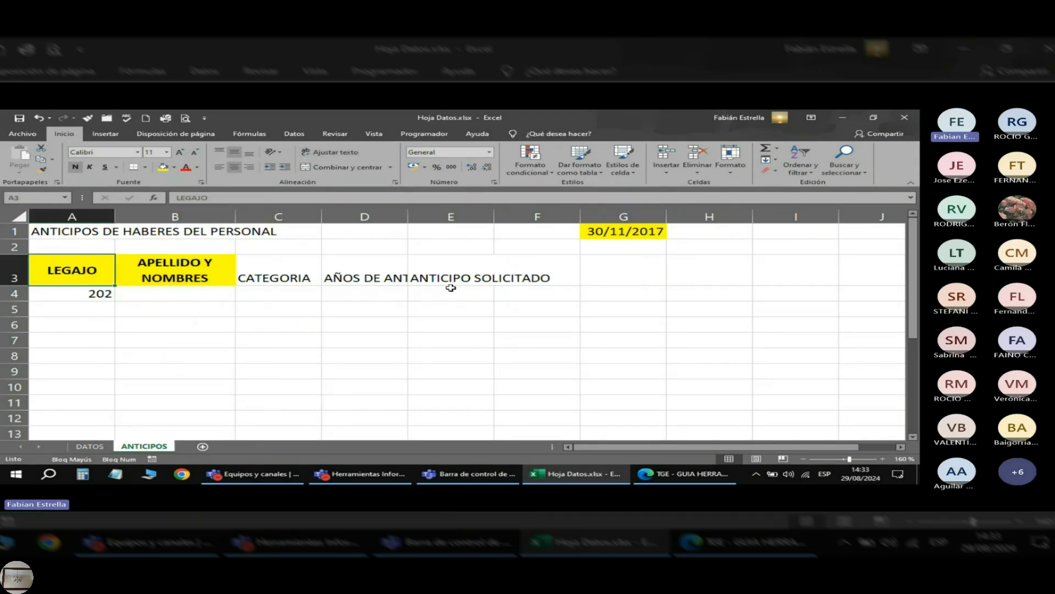
pyautogui.press('Right')
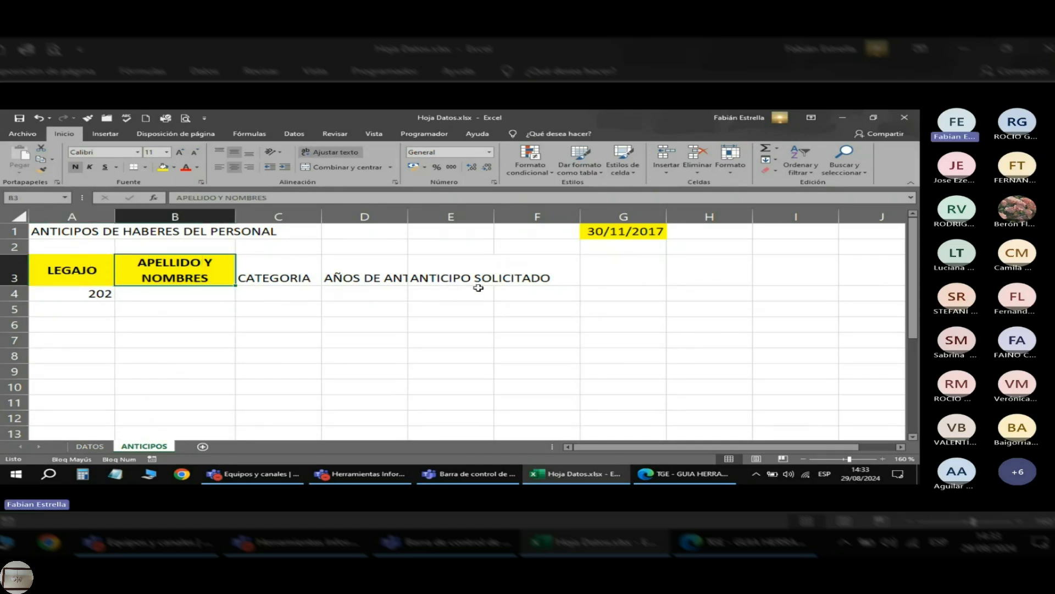
pyautogui.click(44, 171)
pyautogui.click(281, 266)
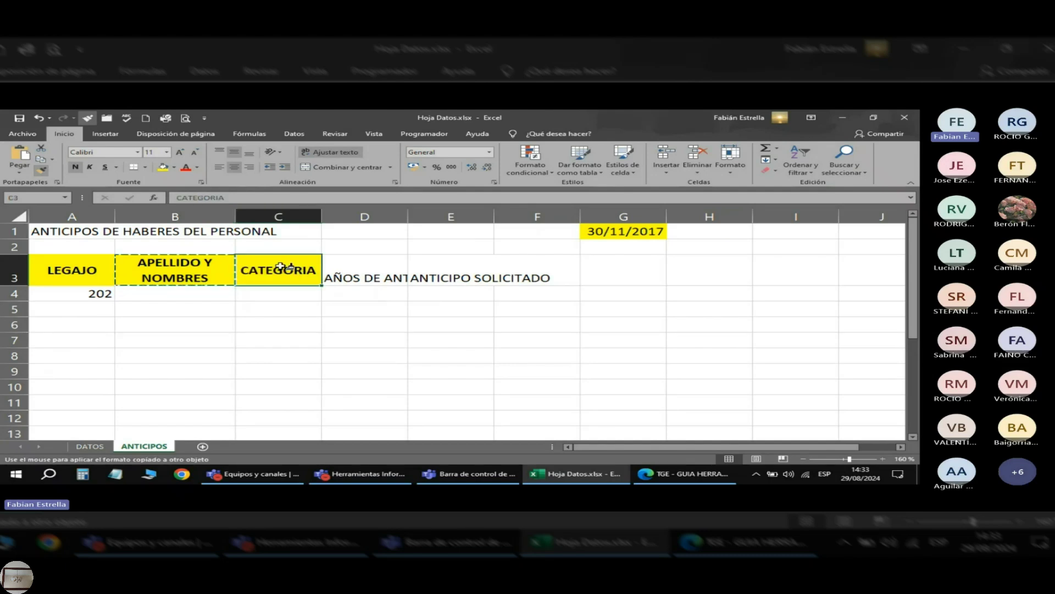
pyautogui.click(371, 275)
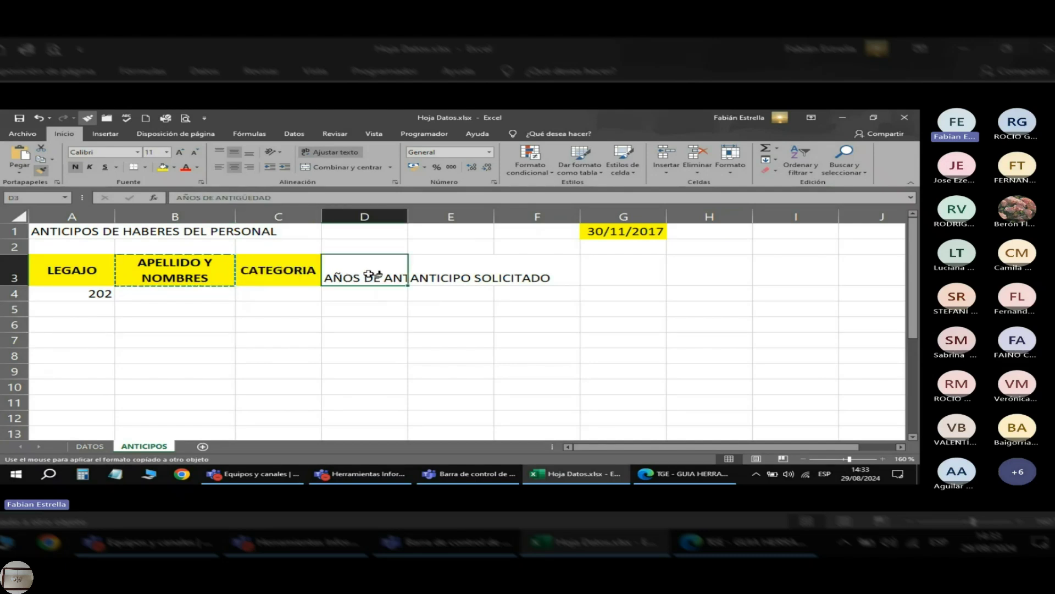
pyautogui.click(439, 280)
pyautogui.press('Escape')
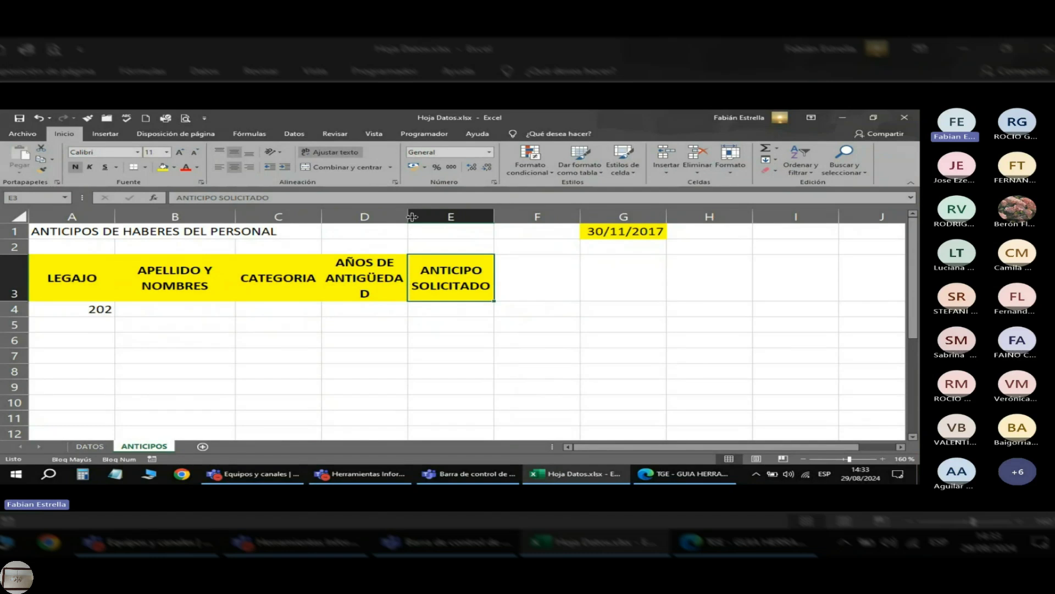
pyautogui.moveTo(412, 217); pyautogui.dragTo(417, 217)
# Enter the column header % DE ANTICIPO PERMITIDO in cell F3, based on the guide's table.
pyautogui.click(520, 283)
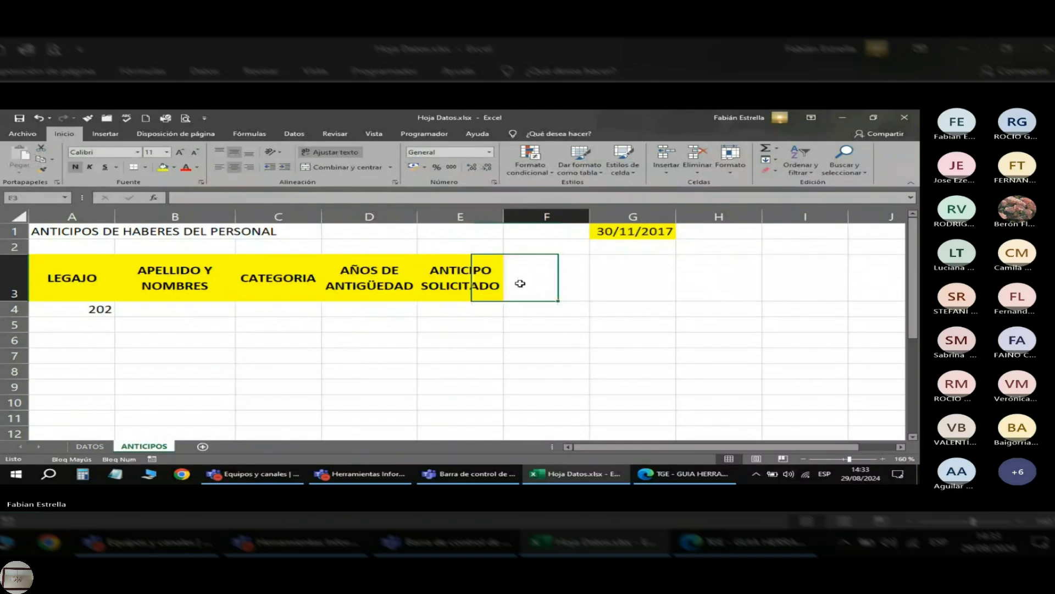
pyautogui.hotkey('alt', 'Tab')
pyautogui.hotkey('alt', 'Tab')
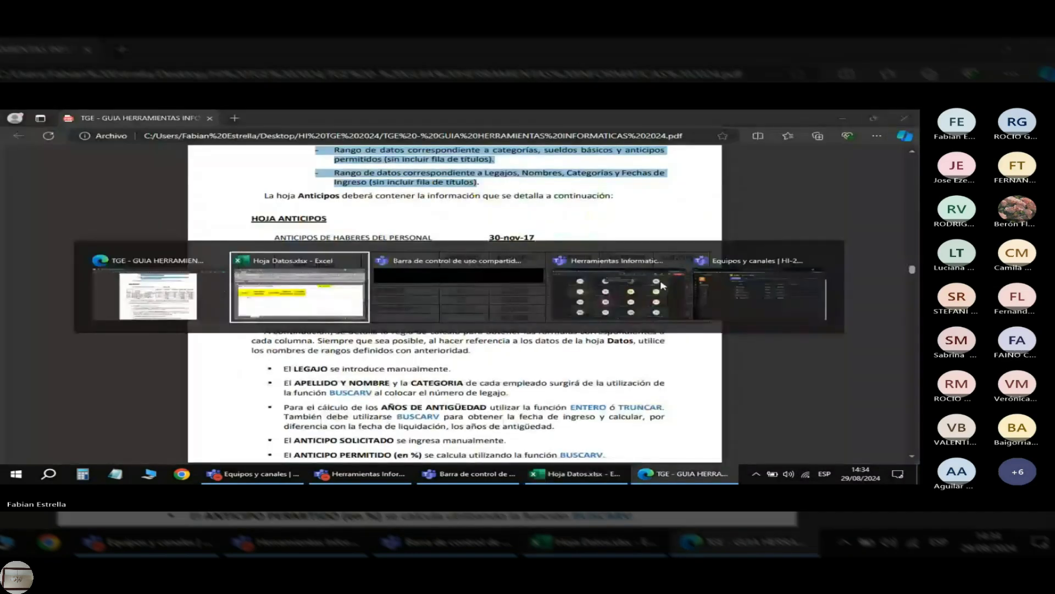
pyautogui.write('% DE ANTICI')
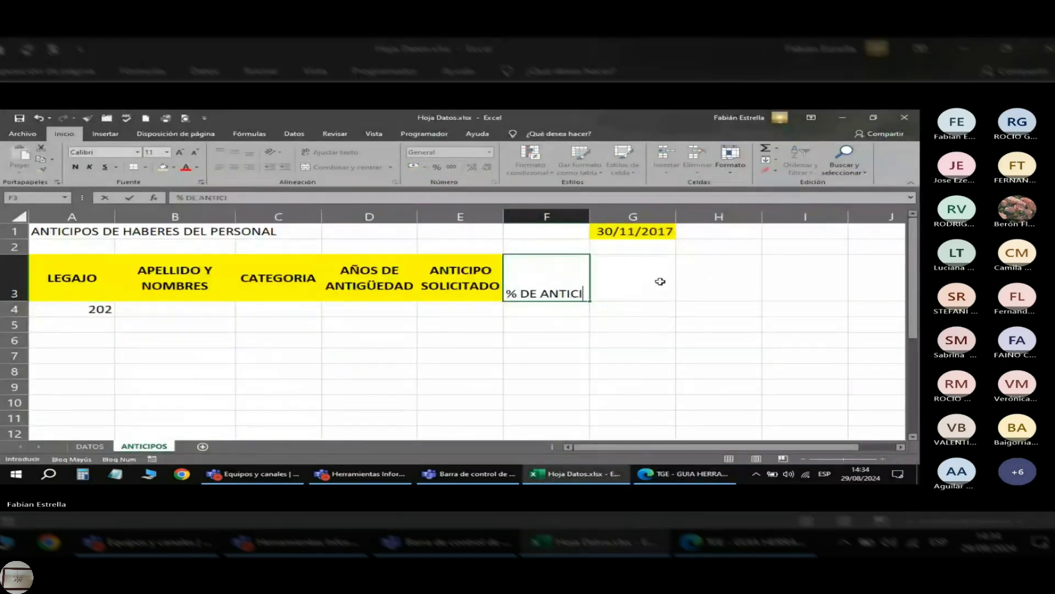
pyautogui.write('PO PERMITIDO')
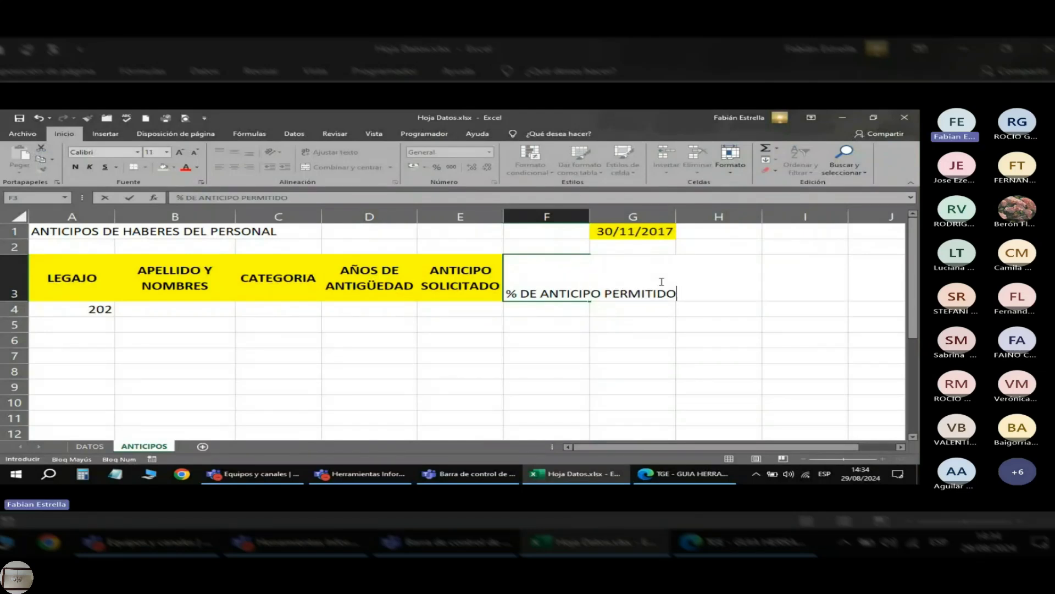
pyautogui.press('Return')
pyautogui.press('Up')
# Enter the column header $ ANTICIPO PERMITIDO in cell G3, following the guide's table.
pyautogui.click(660, 281)
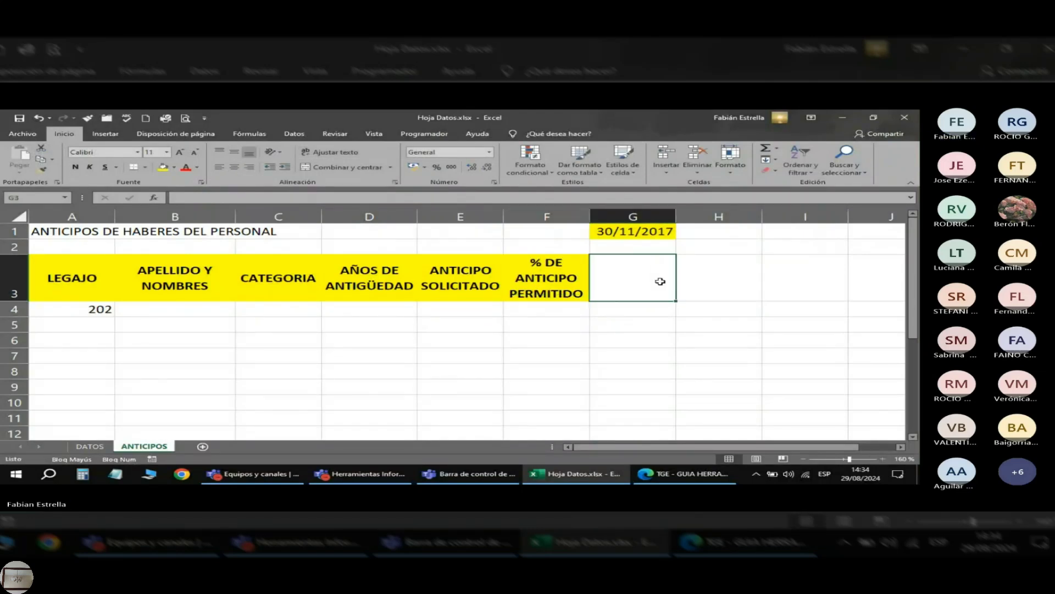
pyautogui.hotkey('alt', 'Tab')
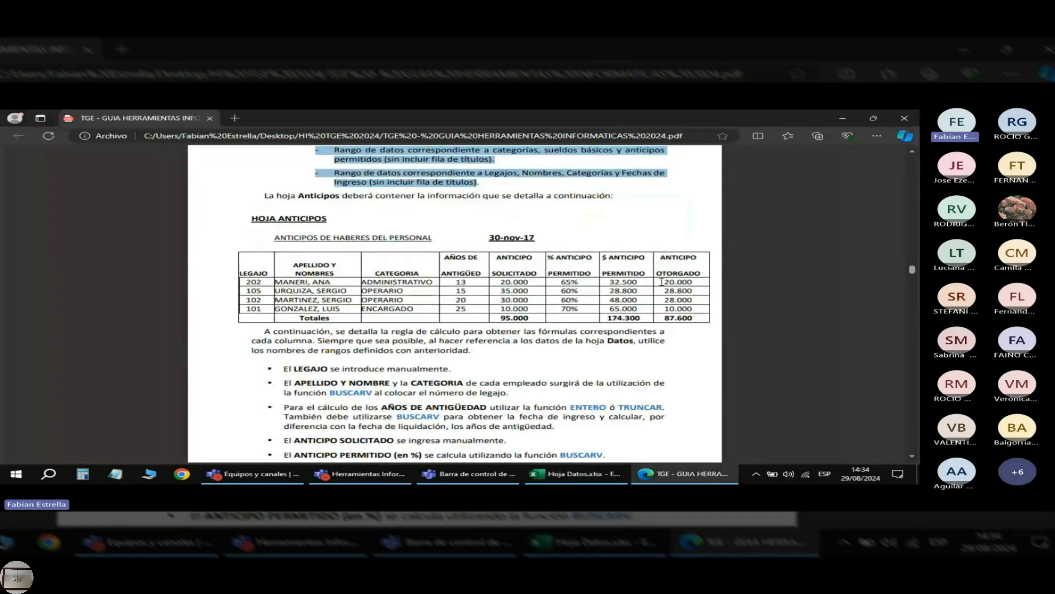
pyautogui.hotkey('alt', 'Tab')
pyautogui.write('$ AN')
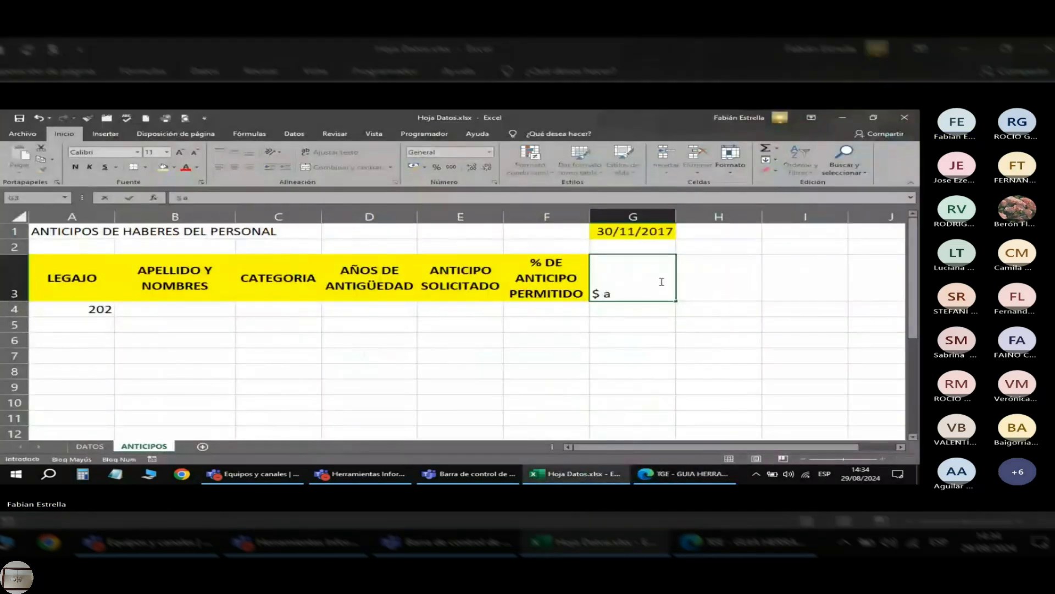
pyautogui.write('TICIPO ')
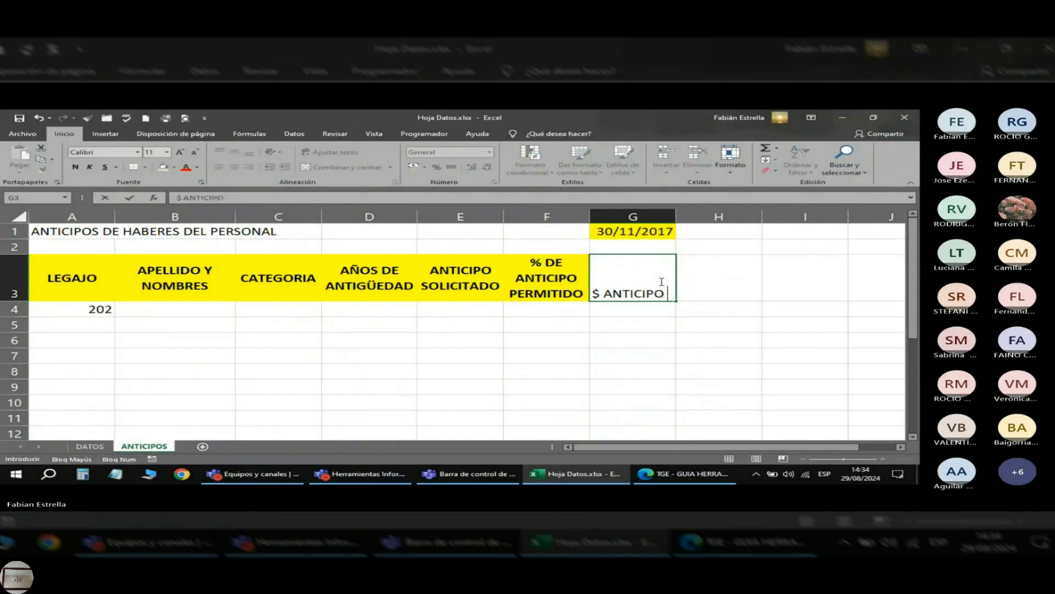
pyautogui.write('PERMITIDO')
pyautogui.press('Return')
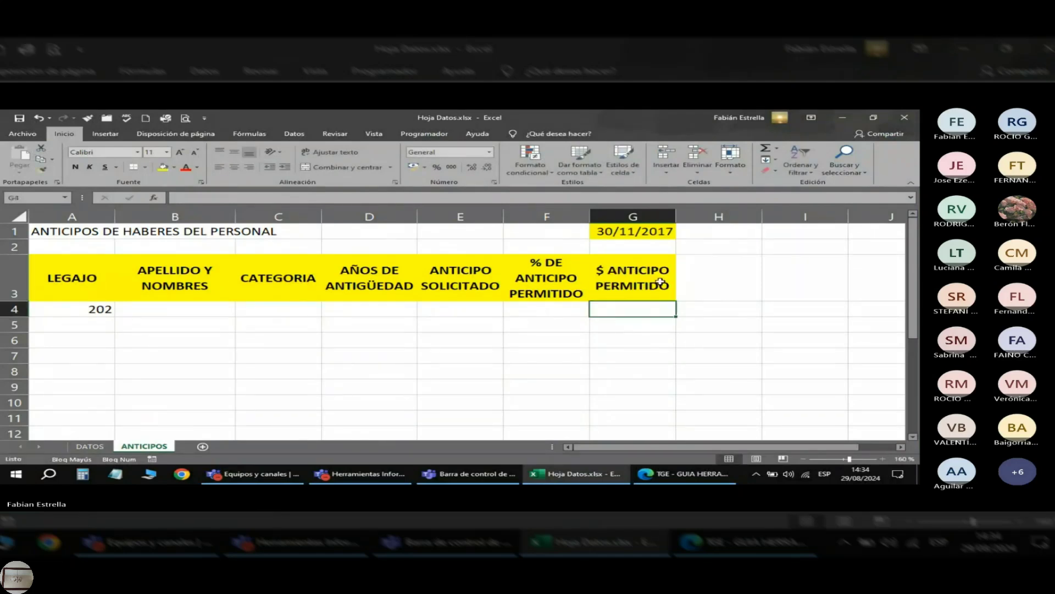
# Enter the column header ANTICIPO OTORGADO in cell H3.
pyautogui.click(660, 282)
pyautogui.press('Right')
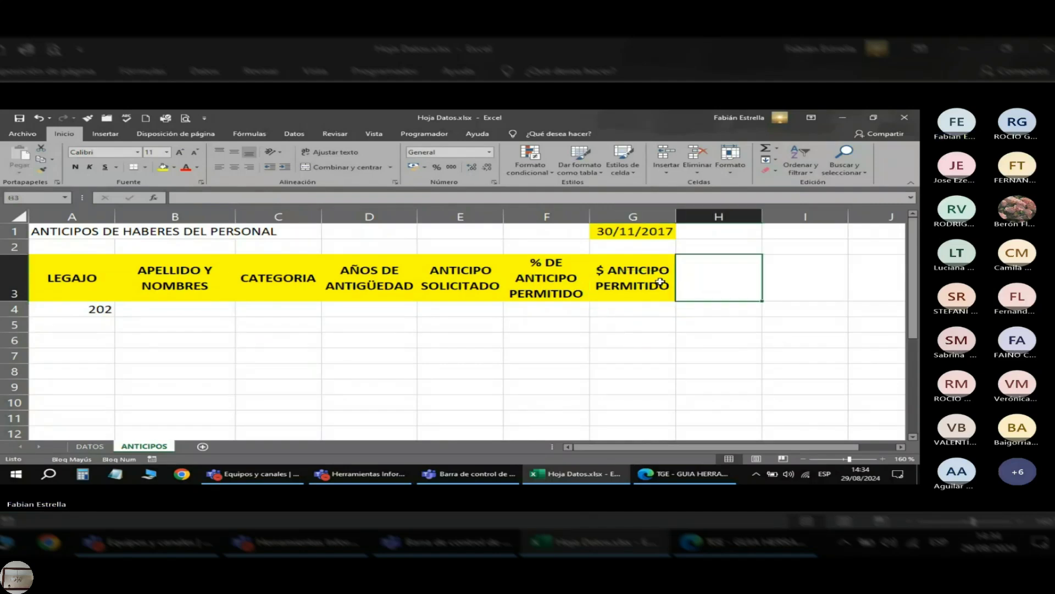
pyautogui.write('ANTICIPO O')
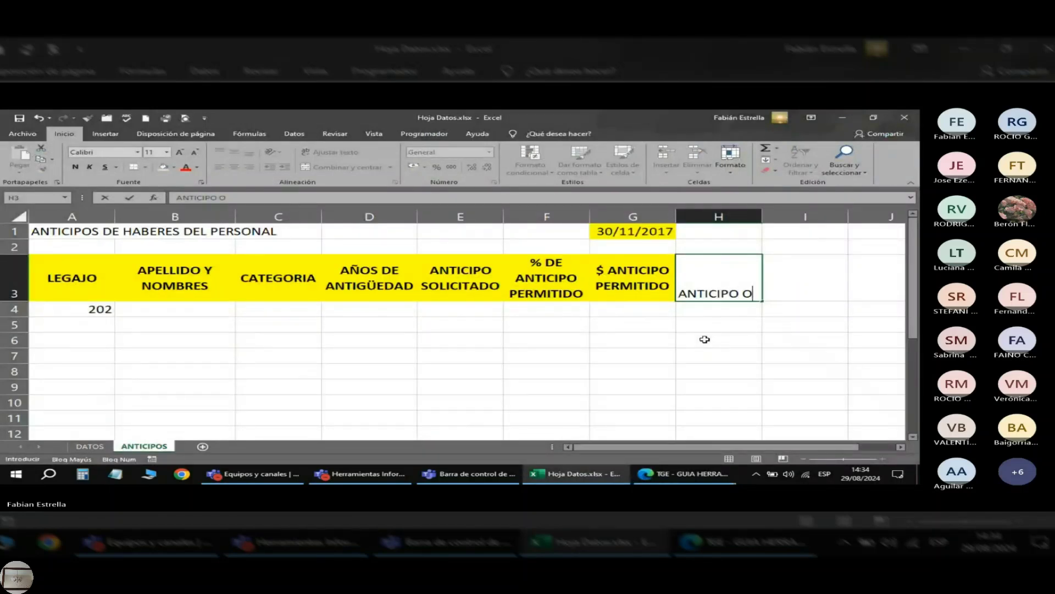
pyautogui.write('TORGADO')
pyautogui.press('Return')
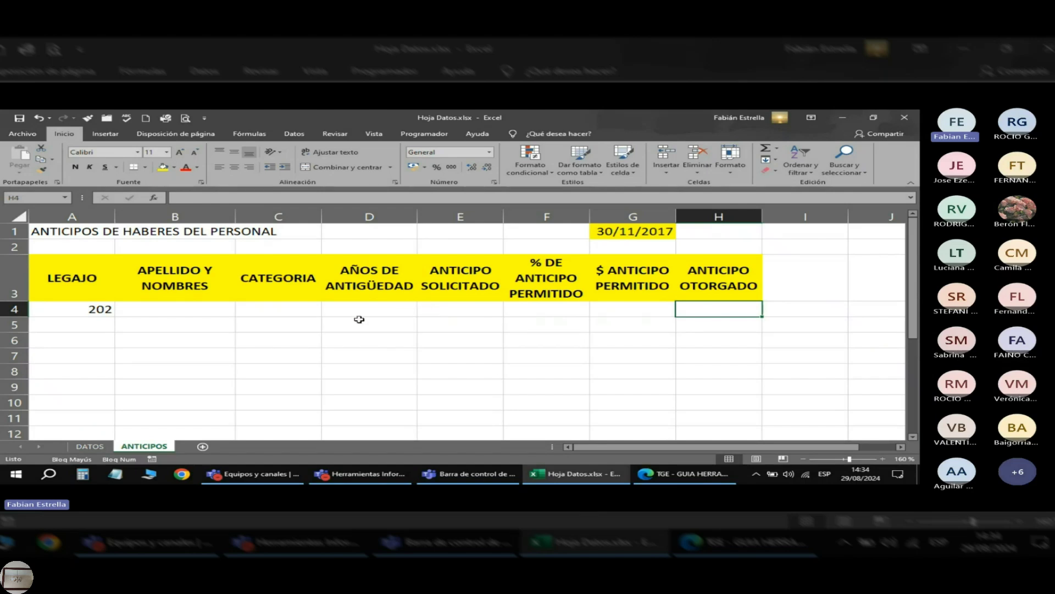
# Give the LEGAJO header in cell A3 a dark grey fill and a light orange font colour.
pyautogui.click(101, 281)
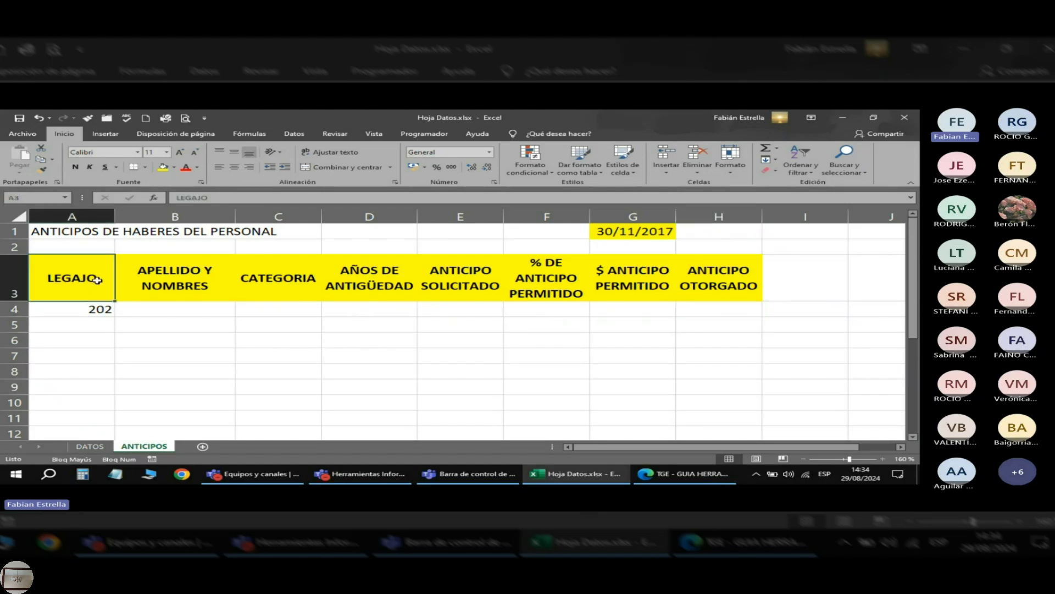
pyautogui.click(175, 168)
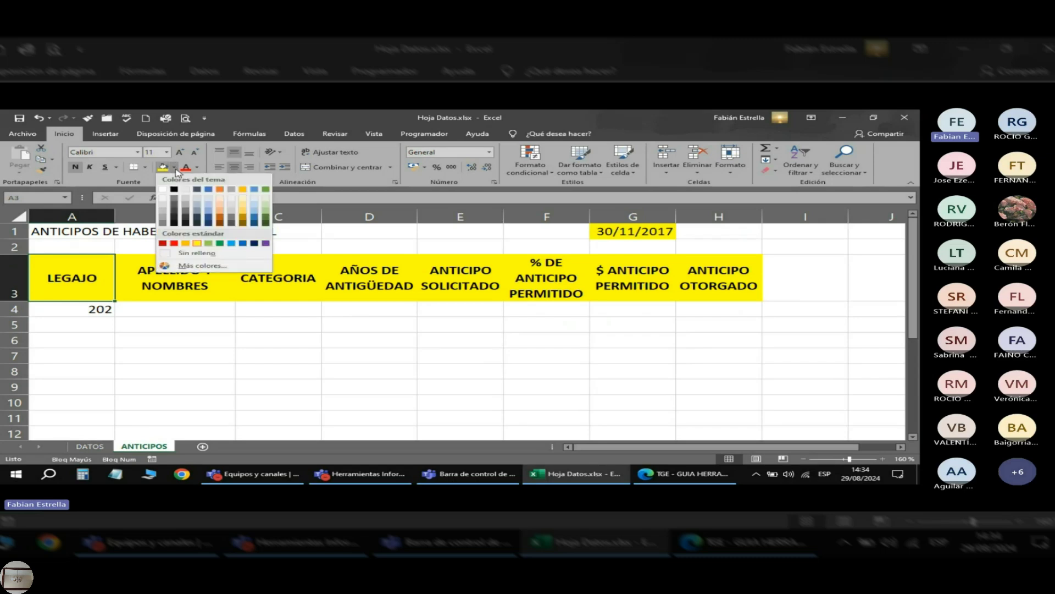
pyautogui.click(232, 223)
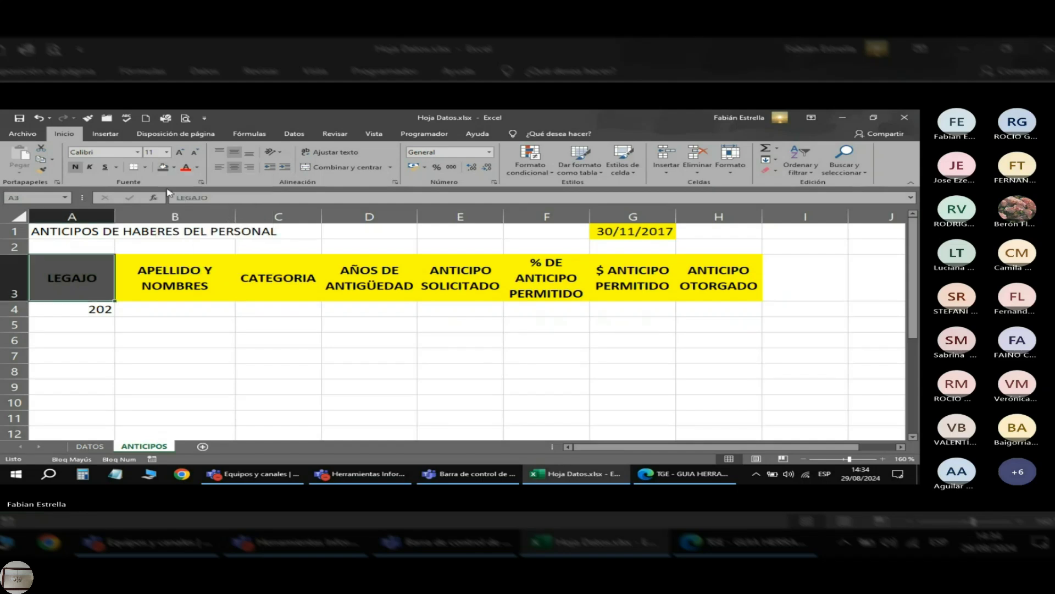
pyautogui.click(198, 168)
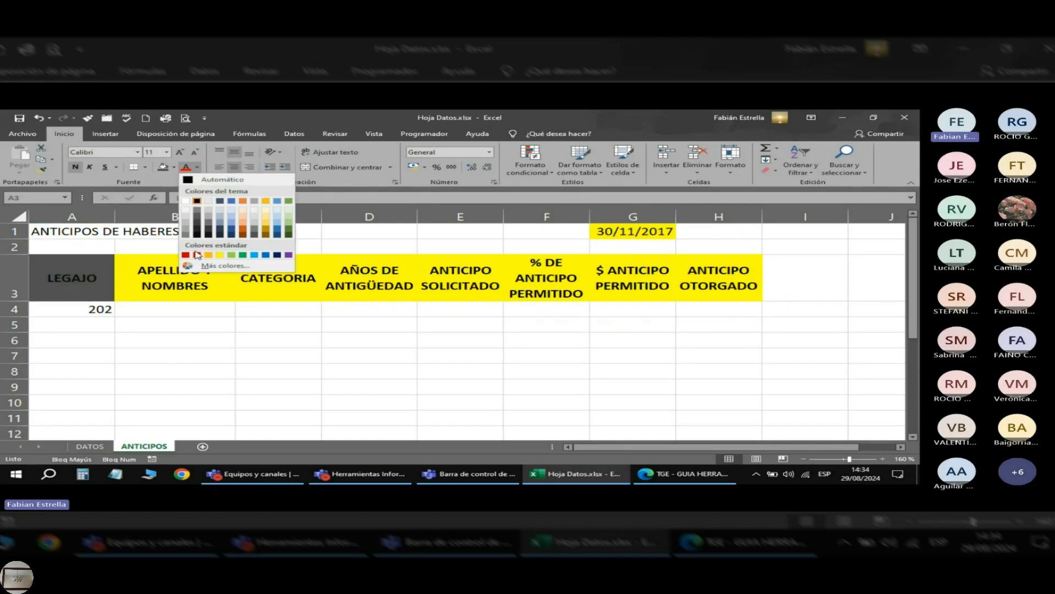
pyautogui.click(245, 224)
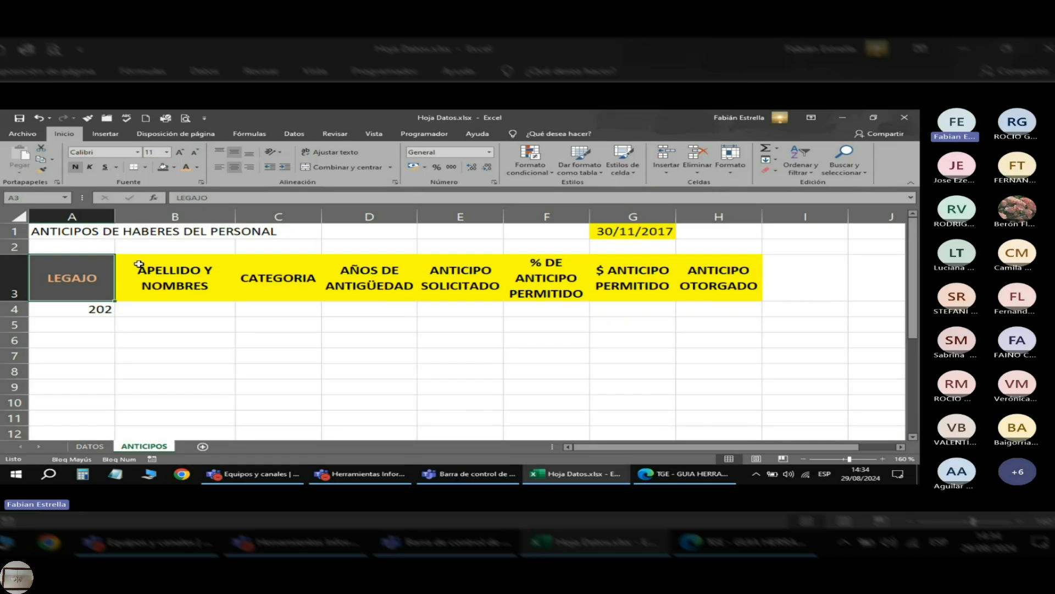
# Copy the header format of cell A3 to the ANTICIPO SOLICITADO header in E3 and wrap its text.
pyautogui.click(42, 170)
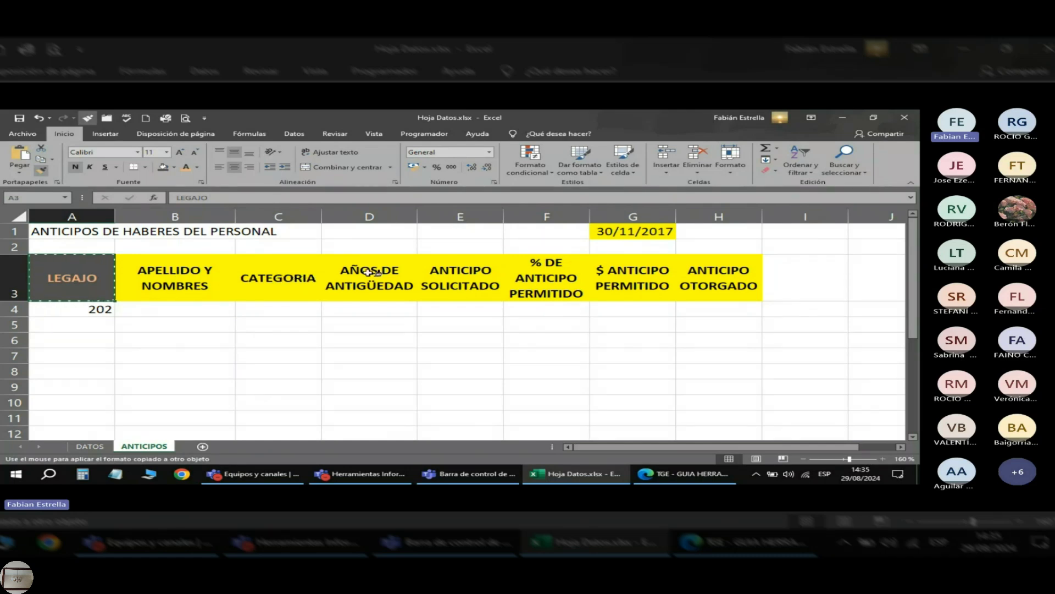
pyautogui.click(461, 277)
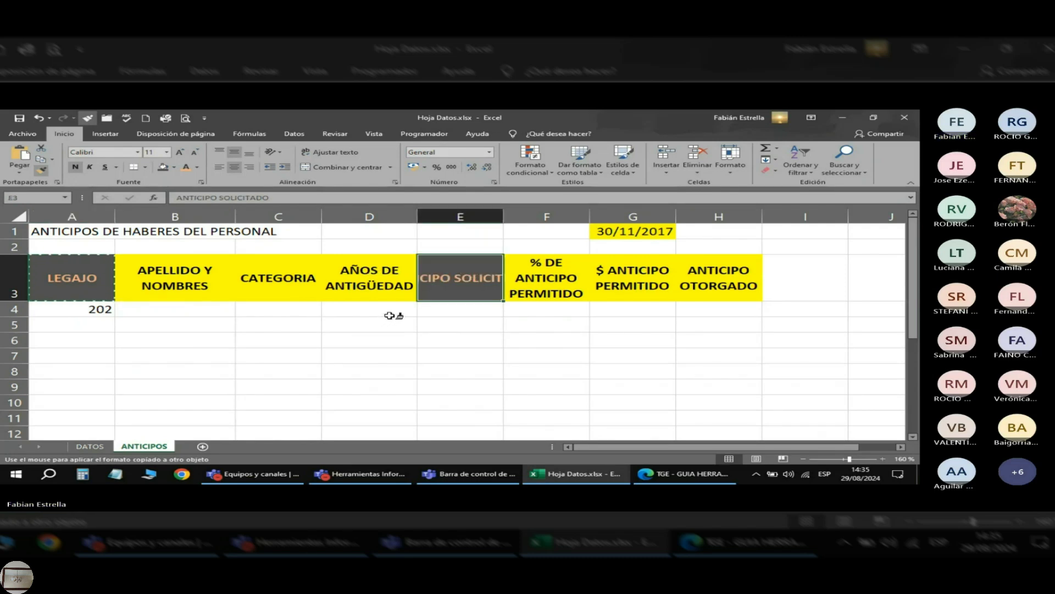
pyautogui.press('Escape')
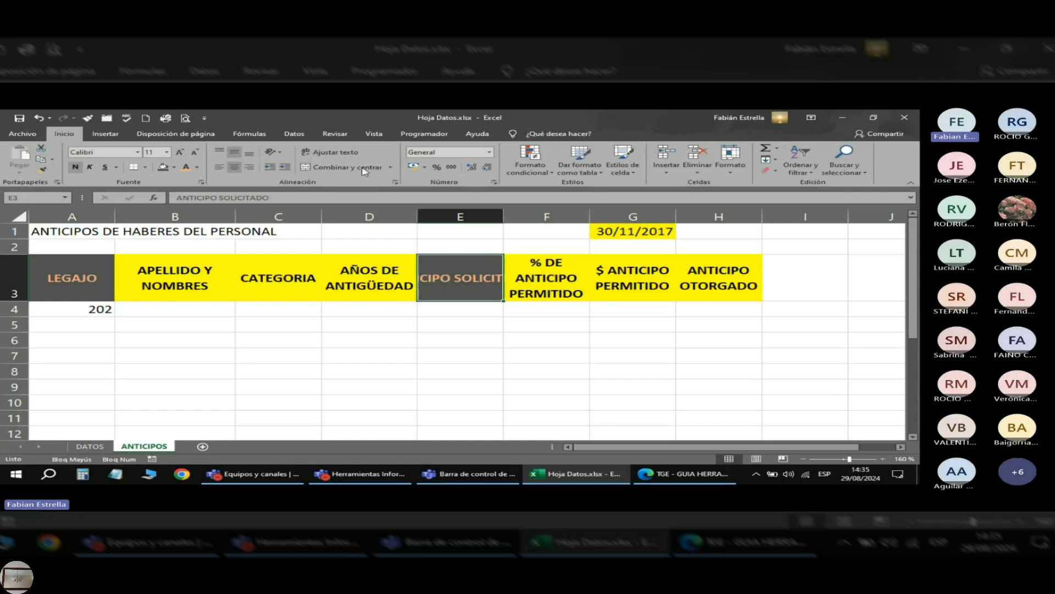
pyautogui.click(330, 151)
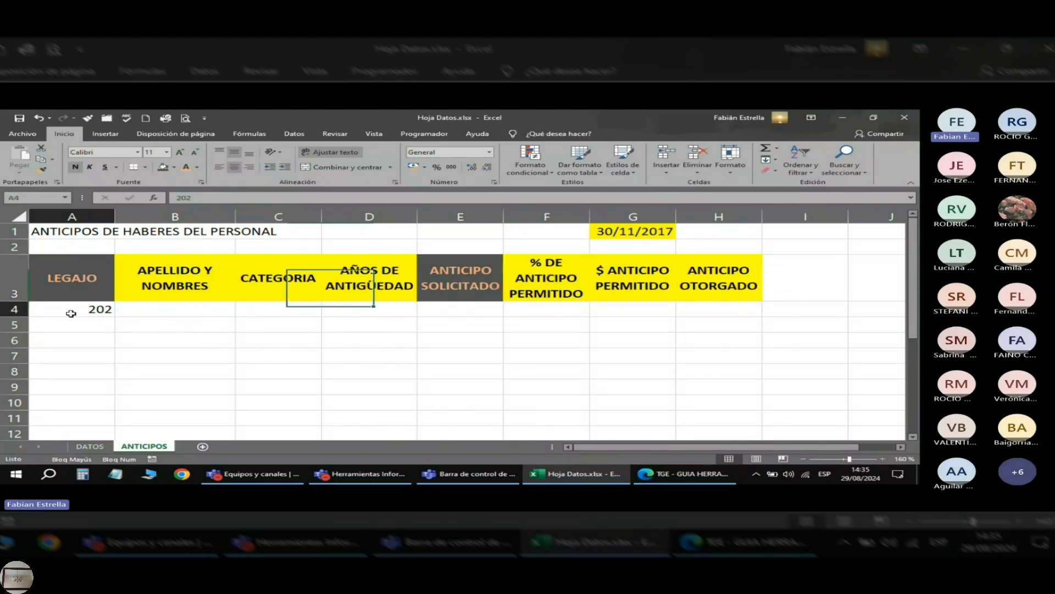
# Enter the first requested advance, 20000, in cell E4 from the guide's table and format it with thousands separators and two decimals.
pyautogui.click(462, 308)
pyautogui.hotkey('alt', 'Tab')
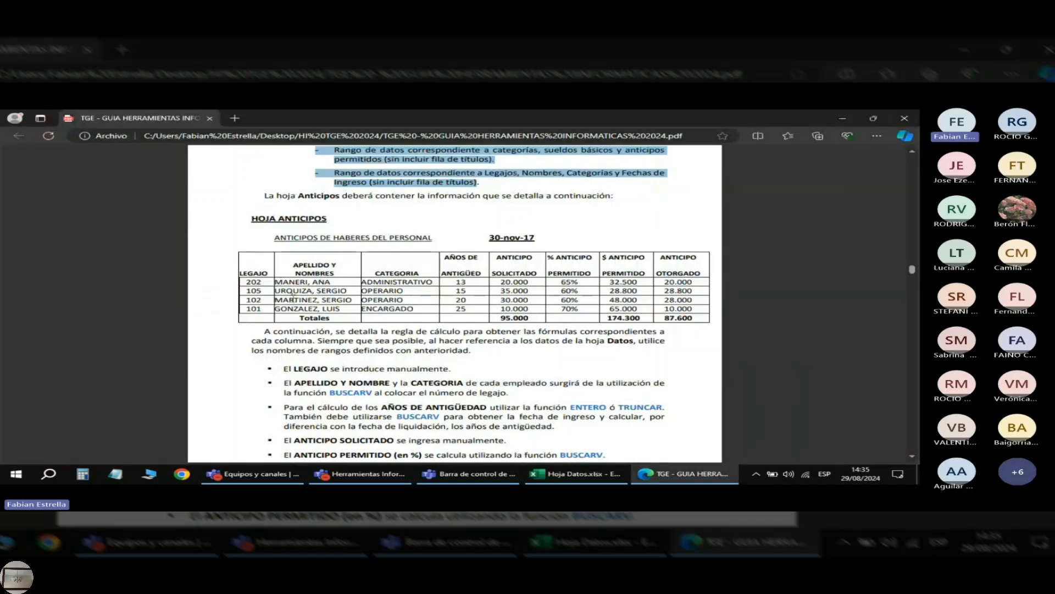
pyautogui.scroll(2, 293, 296)
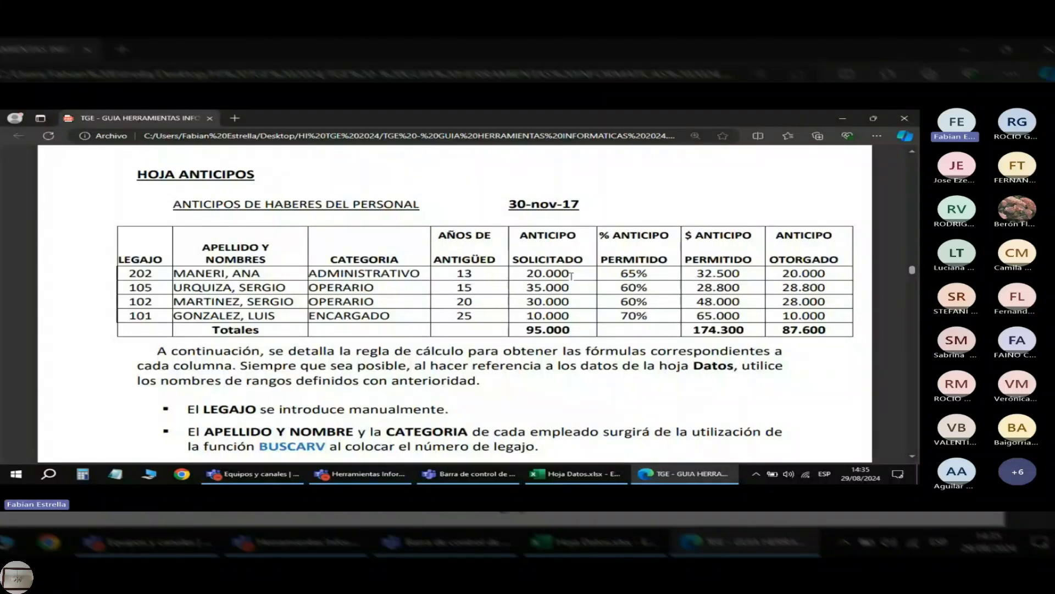
pyautogui.hotkey('alt', 'Tab')
pyautogui.write('20000')
pyautogui.press('Return')
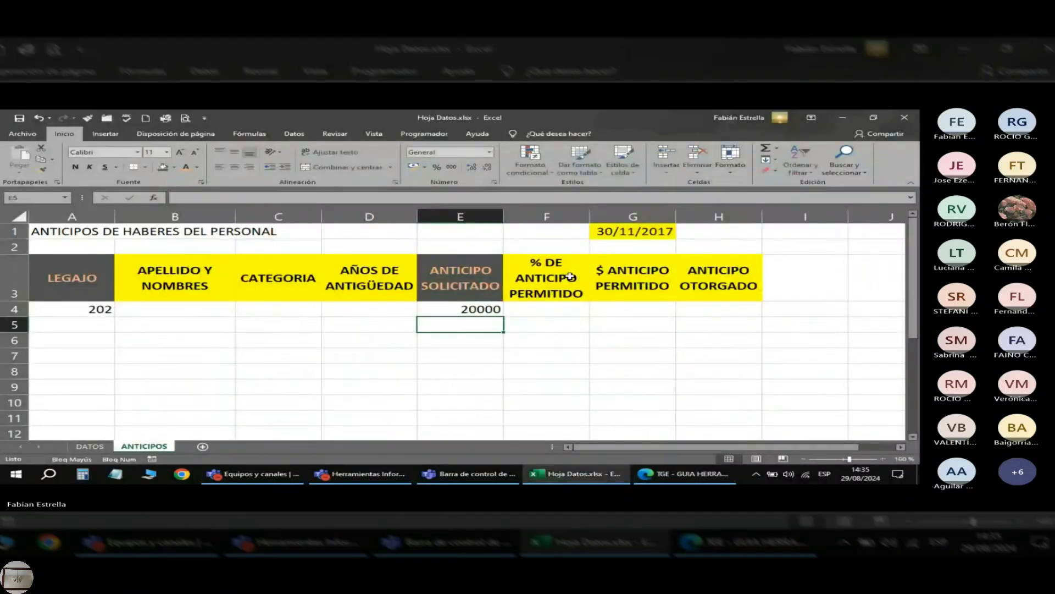
pyautogui.press('Return')
pyautogui.press('Up')
pyautogui.press('Up')
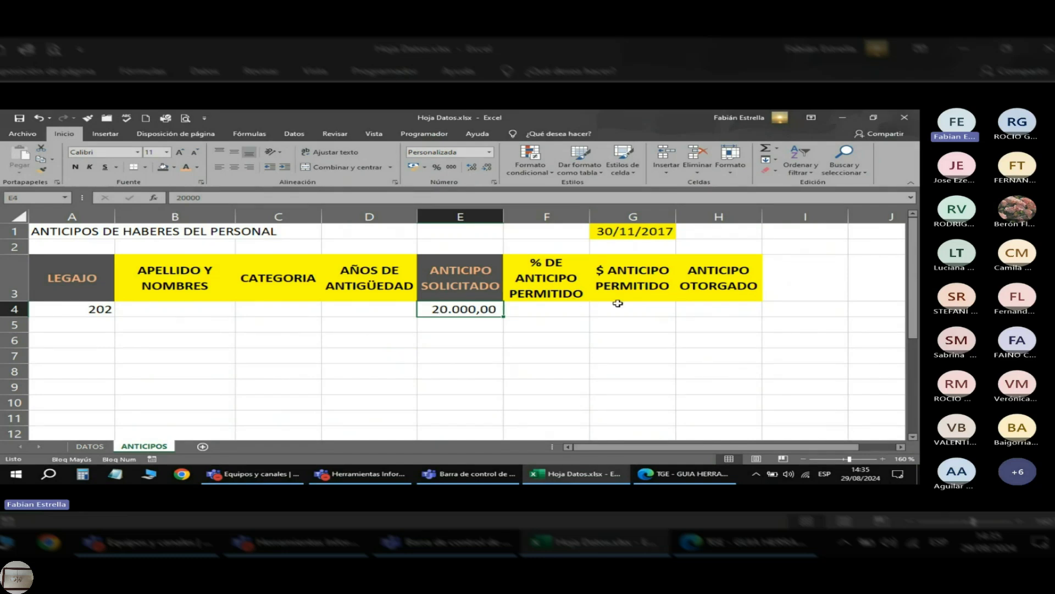
# Review the guide's table and its rule for the LEGAJO column, comparing them with the ANTICIPOS sheet.
pyautogui.hotkey('alt', 'Tab')
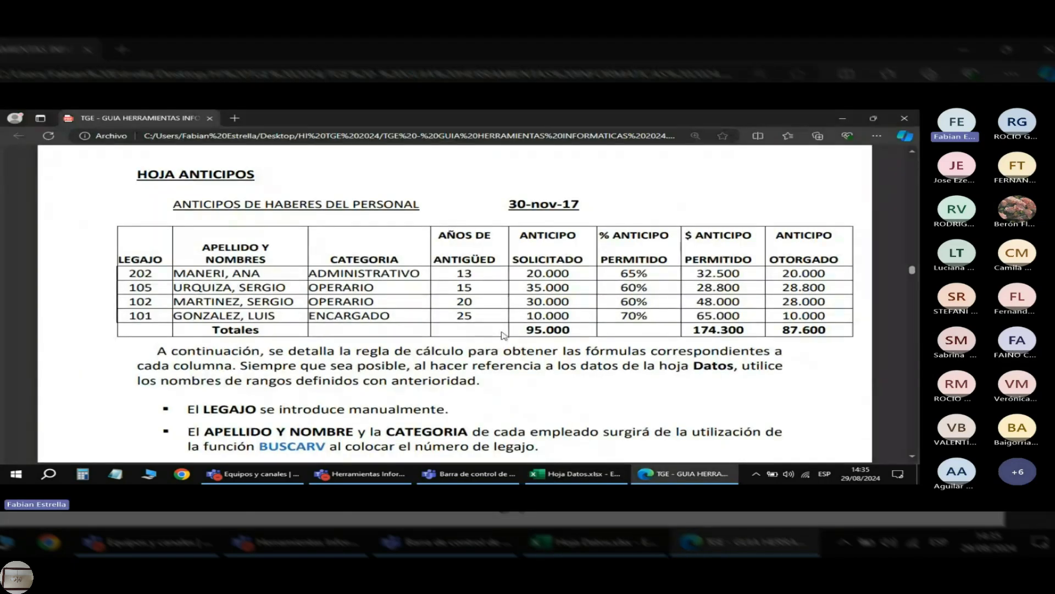
pyautogui.scroll(-1, 502, 336)
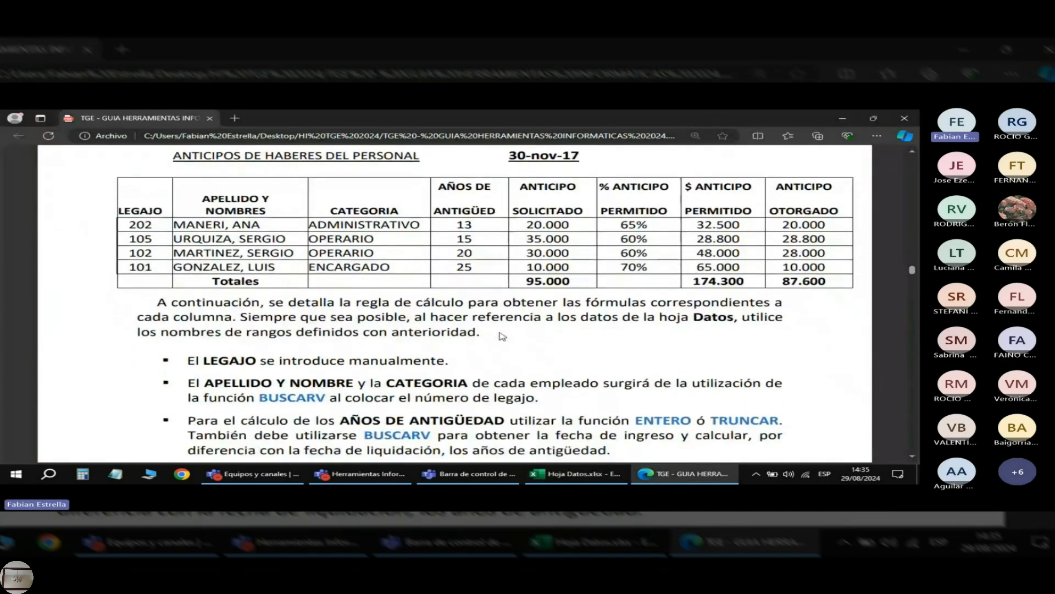
pyautogui.scroll(-1, 493, 329)
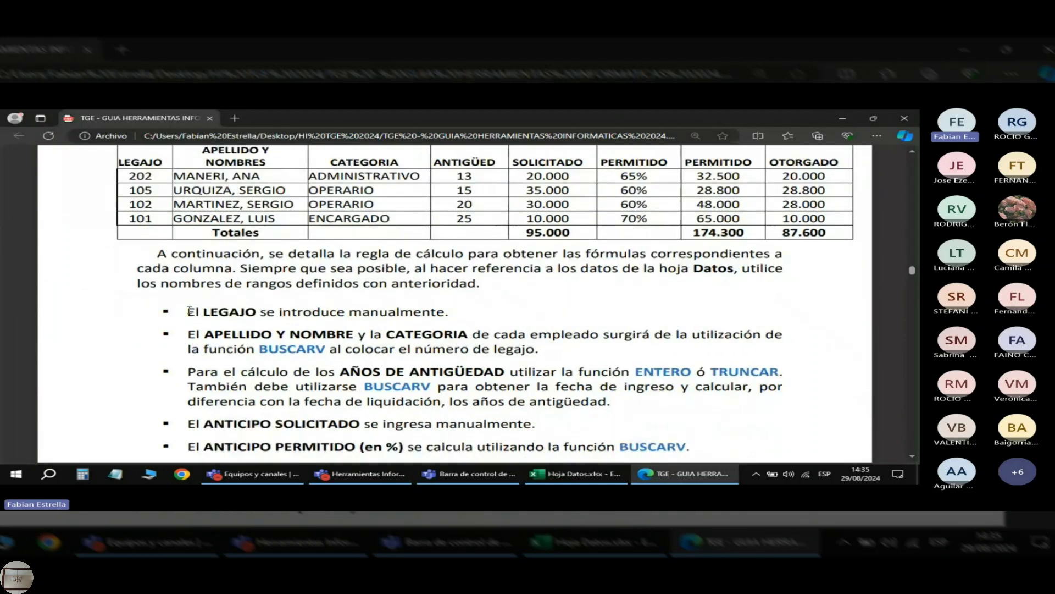
pyautogui.moveTo(189, 311); pyautogui.dragTo(457, 313)
pyautogui.hotkey('alt', 'Tab')
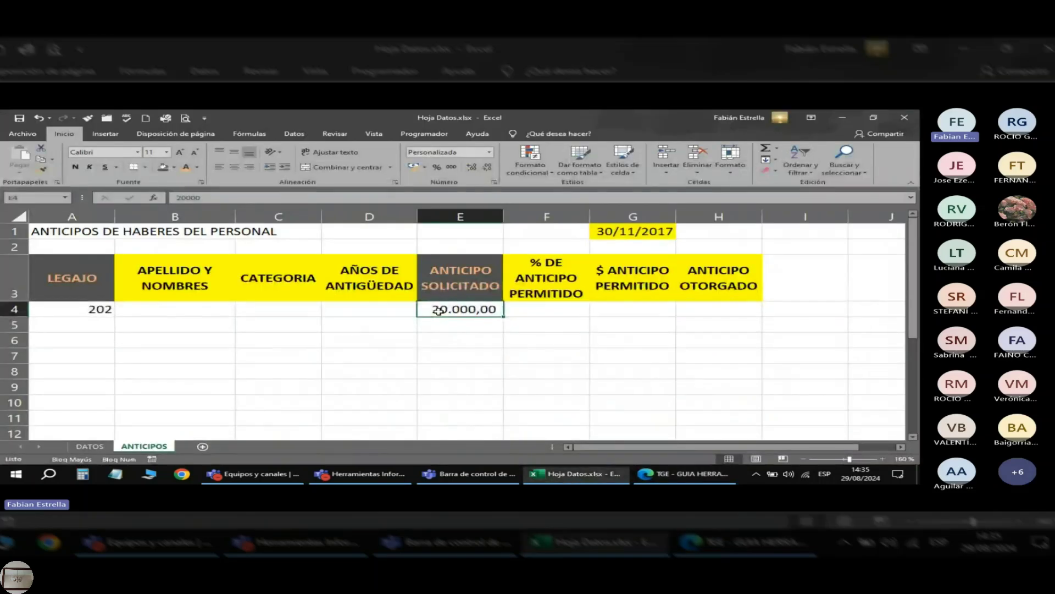
pyautogui.hotkey('alt', 'Tab')
pyautogui.hotkey('alt', 'Tab')
pyautogui.hotkey('alt', 'Tab')
pyautogui.hotkey('alt', 'Tab')
pyautogui.hotkey('alt', 'Tab')
pyautogui.hotkey('alt', 'Tab')
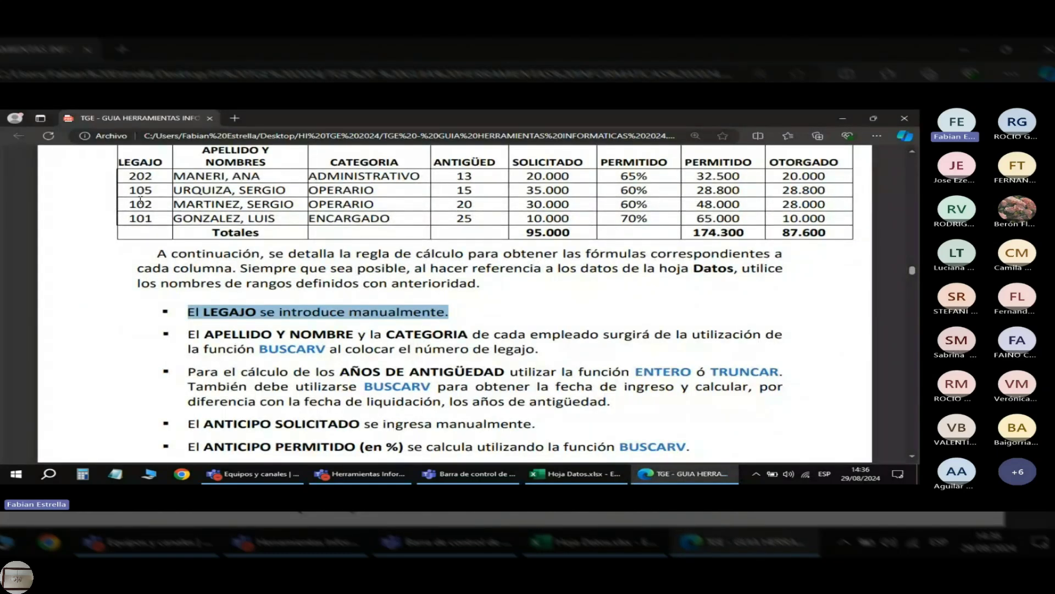
# Enter the remaining three LEGAJO numbers from the guide's table in cells A5 to A7.
pyautogui.hotkey('alt', 'Tab')
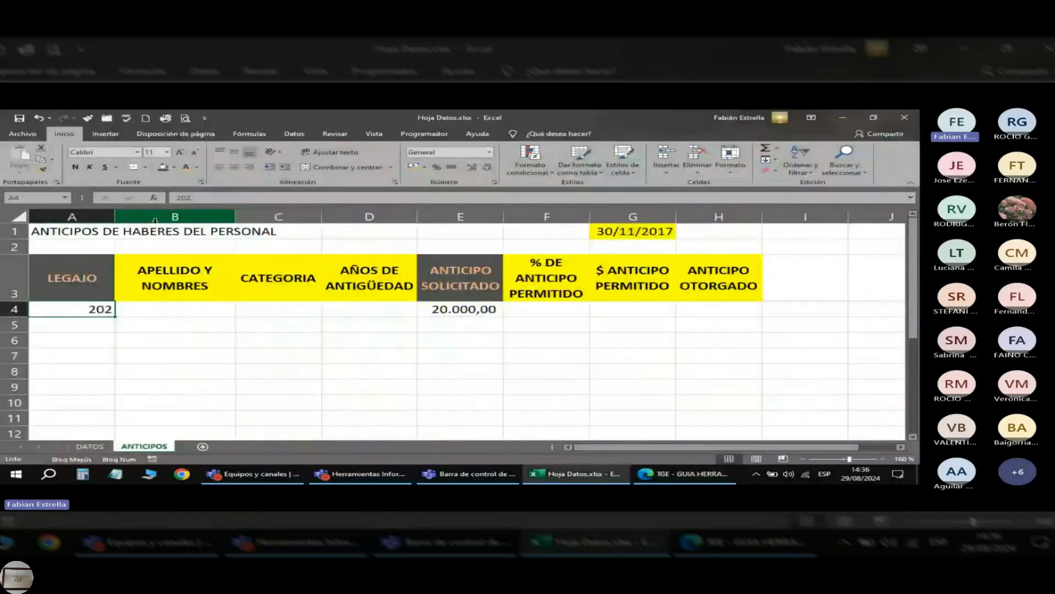
pyautogui.press('Return')
pyautogui.write('1')
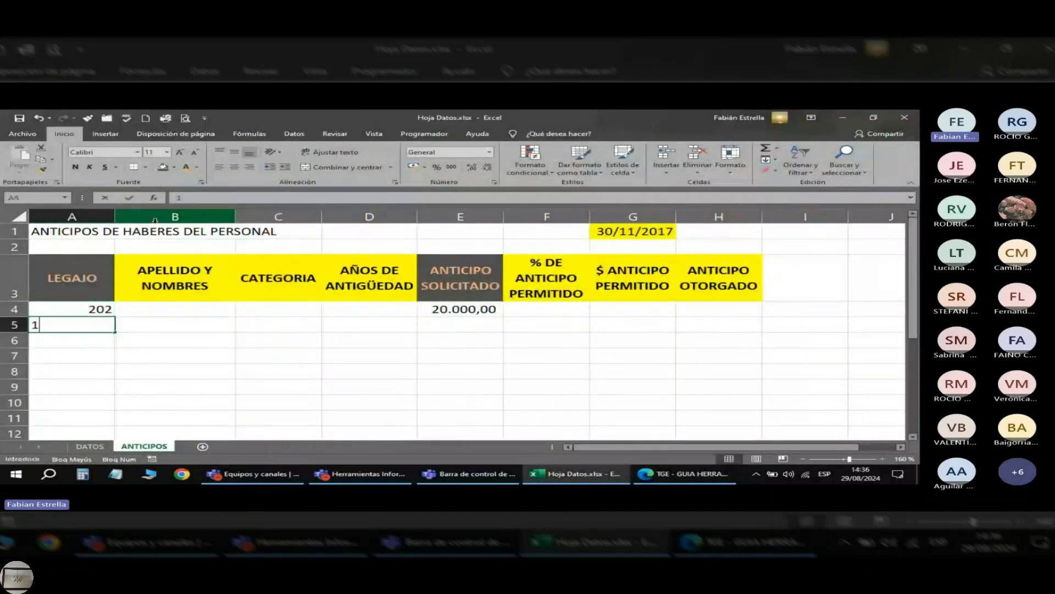
pyautogui.write('05')
pyautogui.press('Return')
pyautogui.write('102')
pyautogui.press('Return')
pyautogui.write('101')
pyautogui.press('Return')
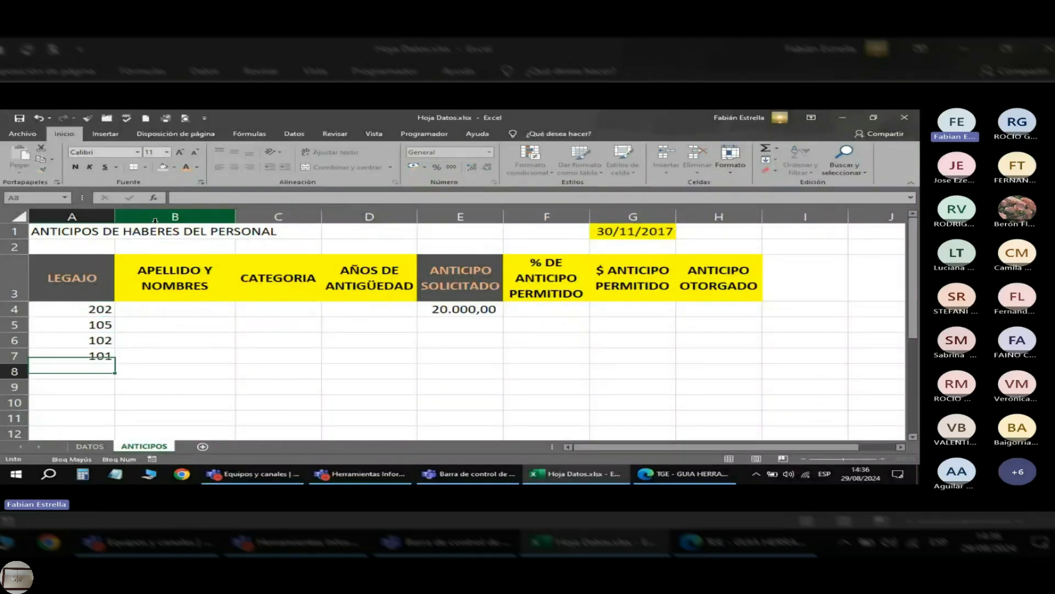
pyautogui.press('Up')
pyautogui.press('Up')
pyautogui.press('Up')
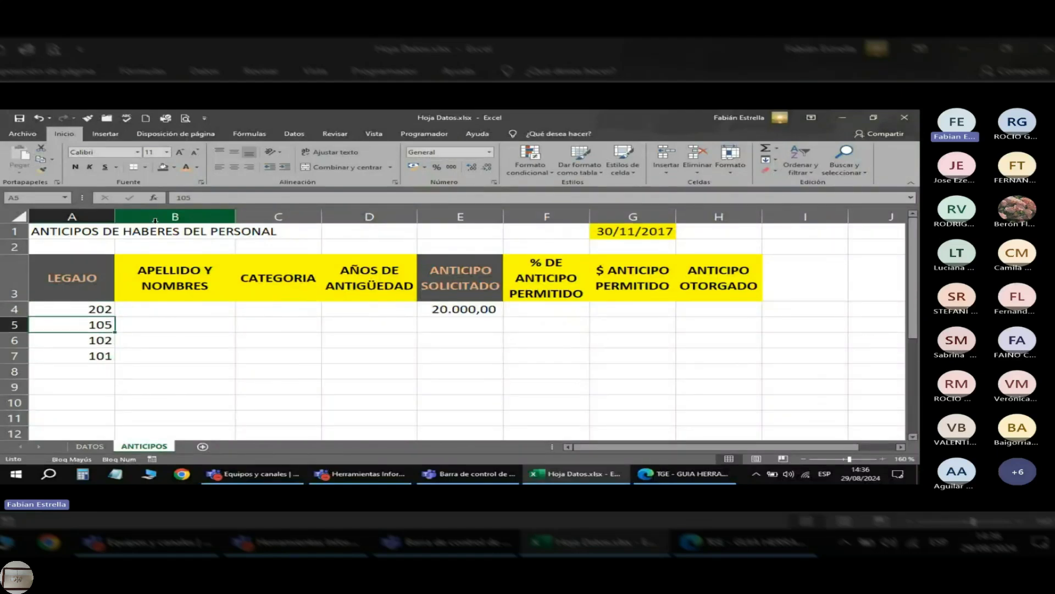
# Enter the requested advances 20000, 35000, 30000 and 10000 in E4:E7 and format the range with thousands separators and two decimals.
pyautogui.hotkey('alt', 'Tab')
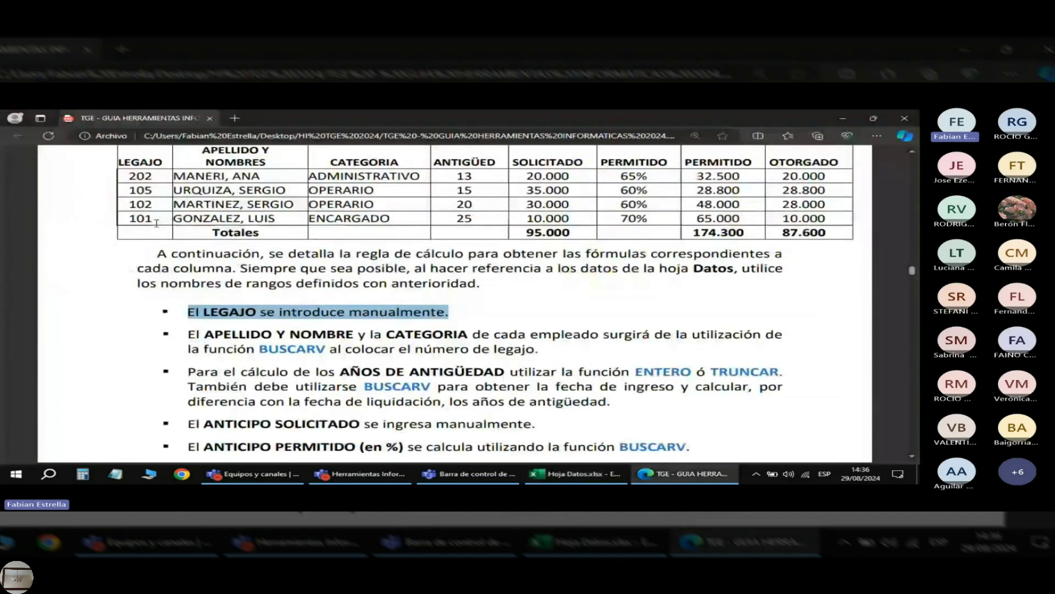
pyautogui.hotkey('alt', 'Tab')
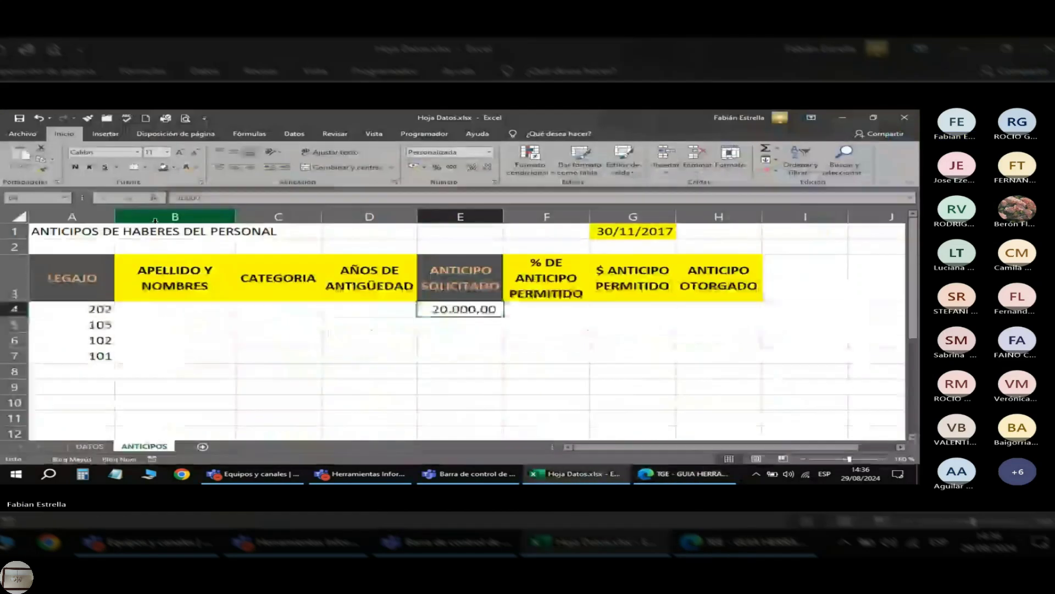
pyautogui.write('20000')
pyautogui.press('Return')
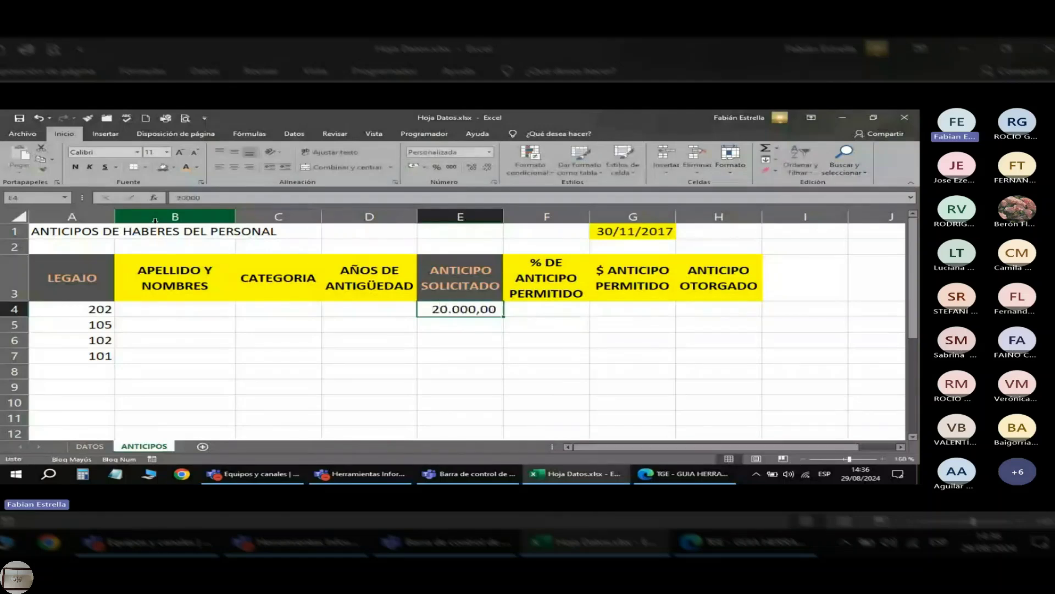
pyautogui.write('35000')
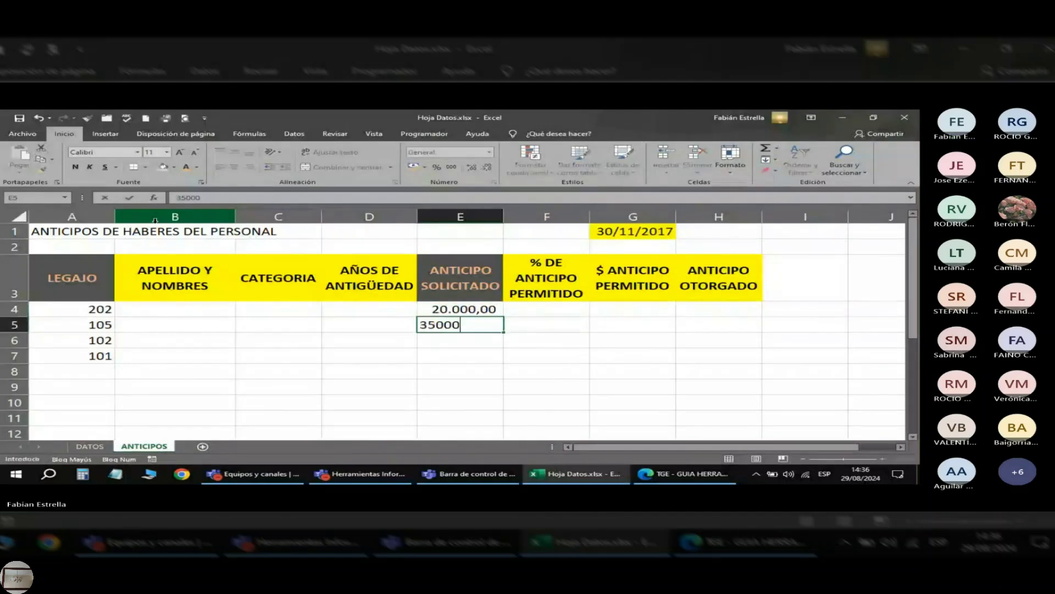
pyautogui.press('Return')
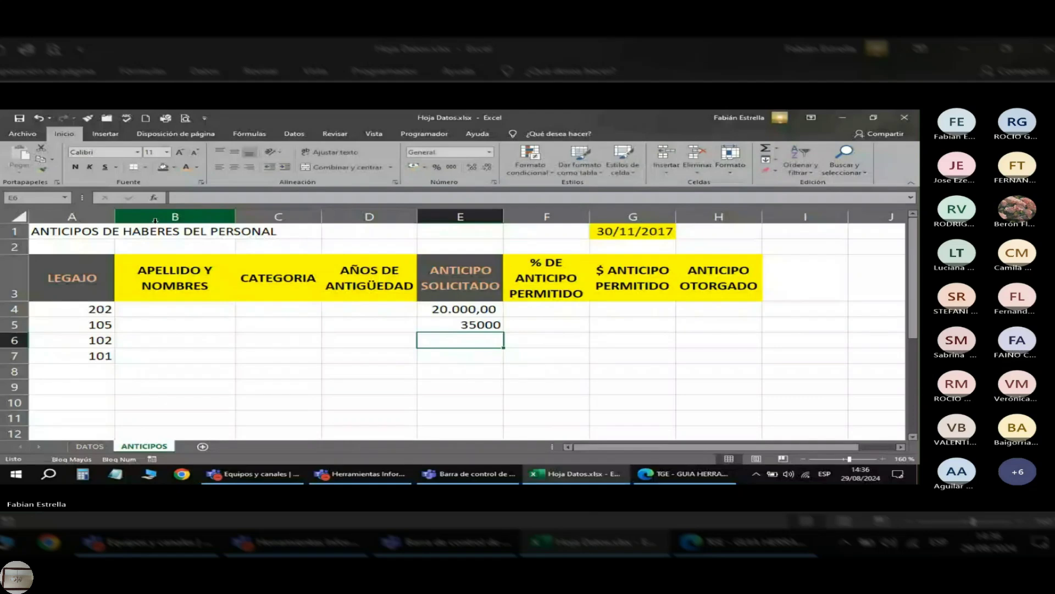
pyautogui.hotkey('alt', 'Tab')
pyautogui.hotkey('alt', 'Tab')
pyautogui.write('30000')
pyautogui.press('Return')
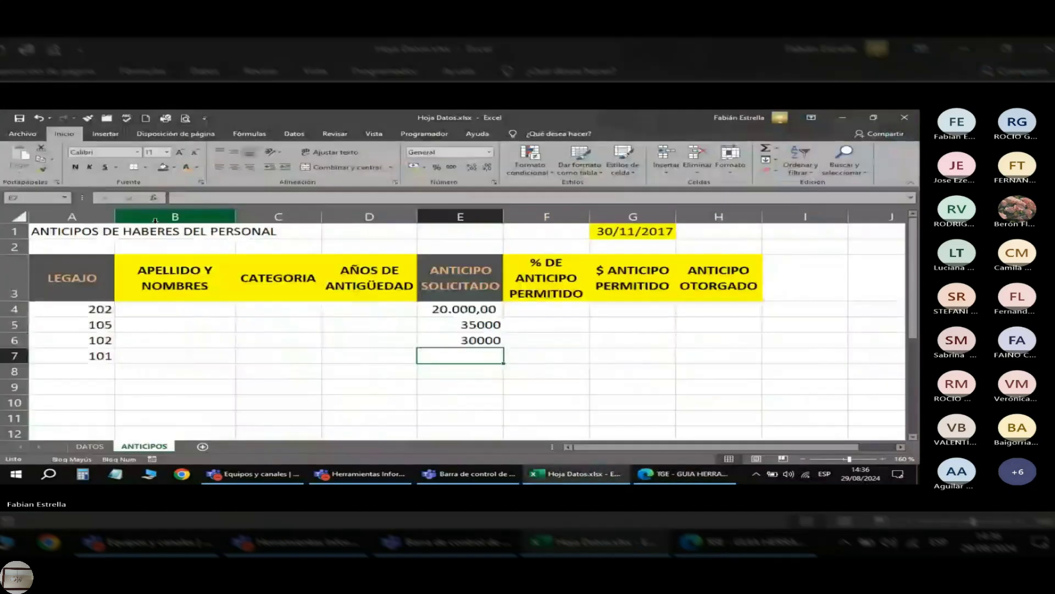
pyautogui.write('10000')
pyautogui.press('Return')
pyautogui.moveTo(464, 309); pyautogui.dragTo(476, 357)
# Read the guide's rule for obtaining APELLIDO Y NOMBRE and CATEGORIA, and relate it to cells A4, B4 and C4.
pyautogui.click(175, 314)
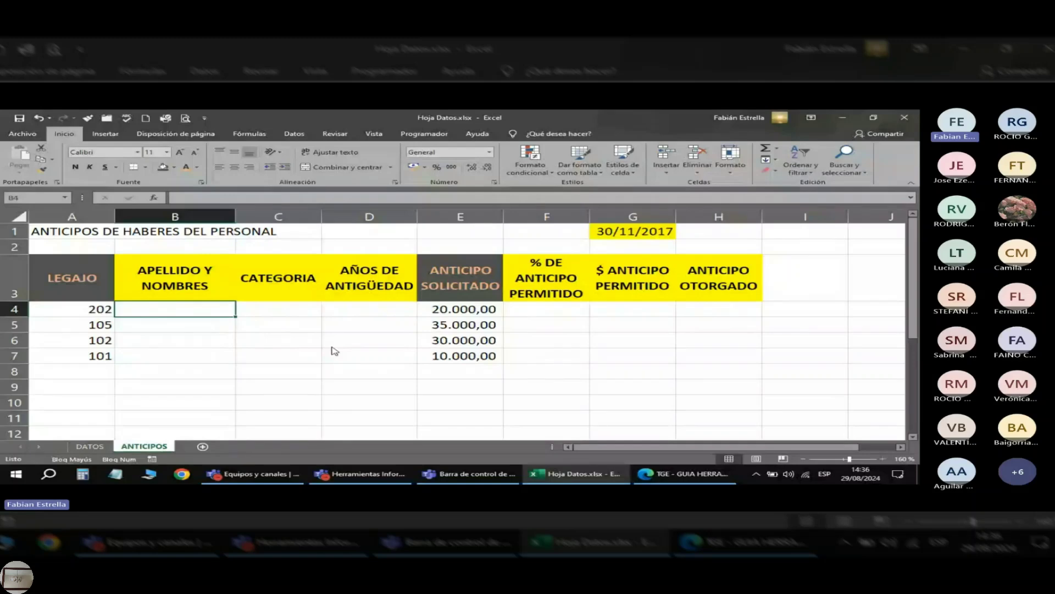
pyautogui.hotkey('alt', 'Tab')
pyautogui.moveTo(187, 334); pyautogui.dragTo(599, 334)
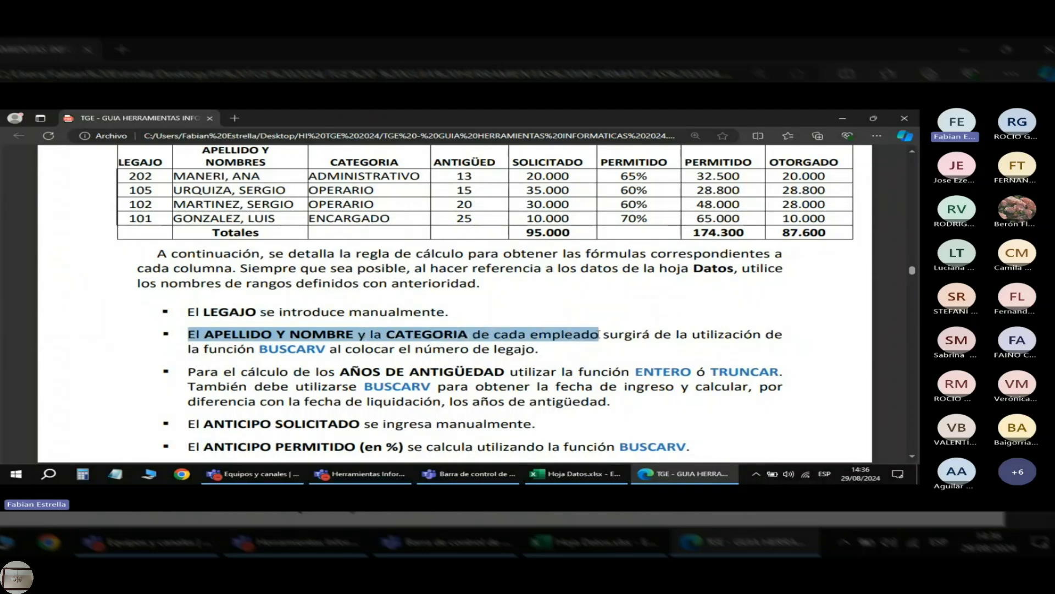
pyautogui.moveTo(599, 334); pyautogui.dragTo(353, 349)
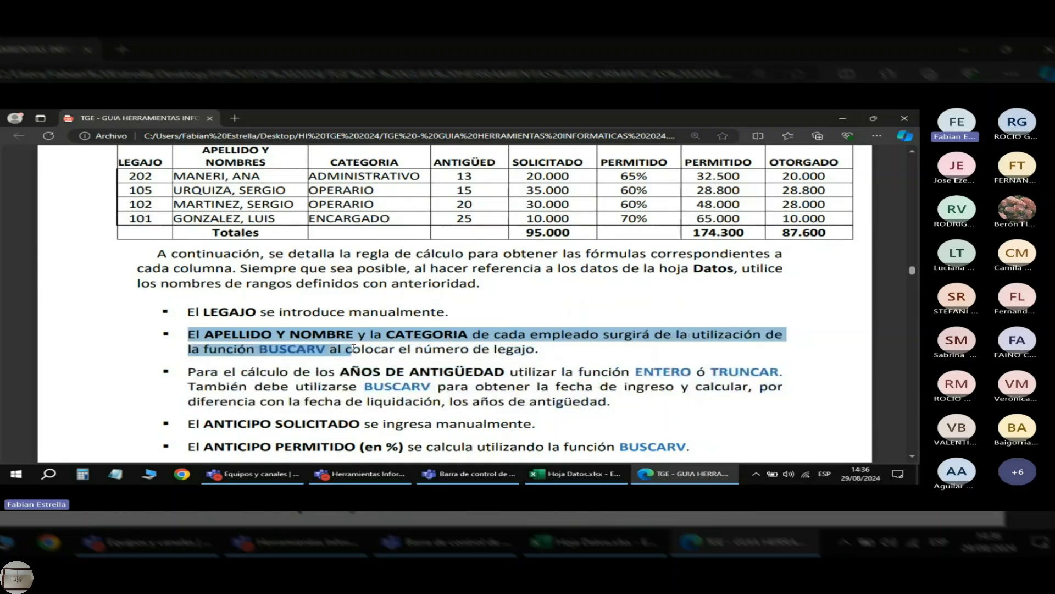
pyautogui.hotkey('alt', 'Tab')
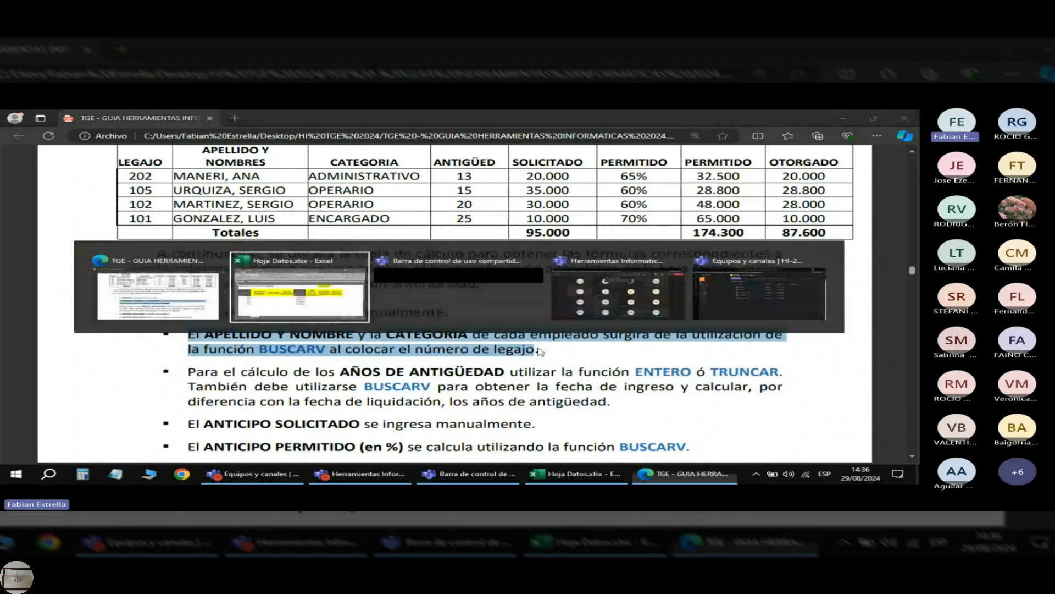
pyautogui.click(107, 309)
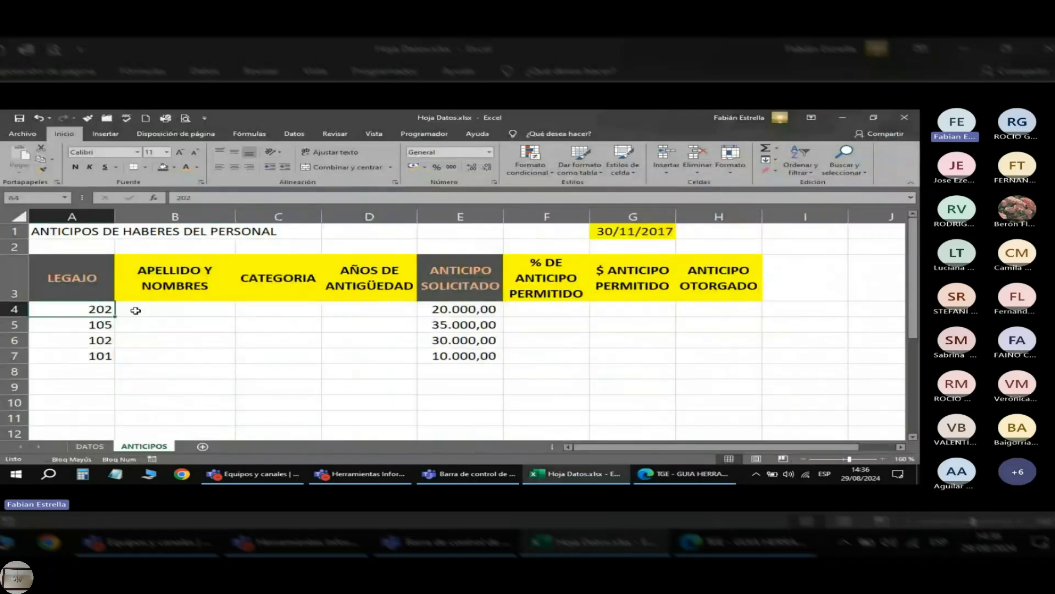
pyautogui.click(175, 311)
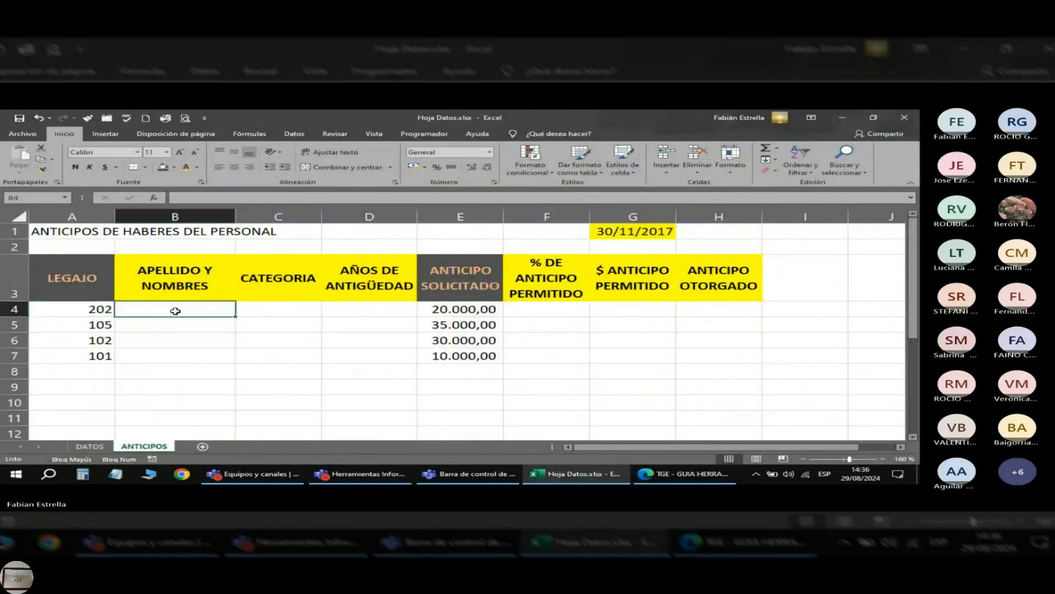
pyautogui.click(266, 311)
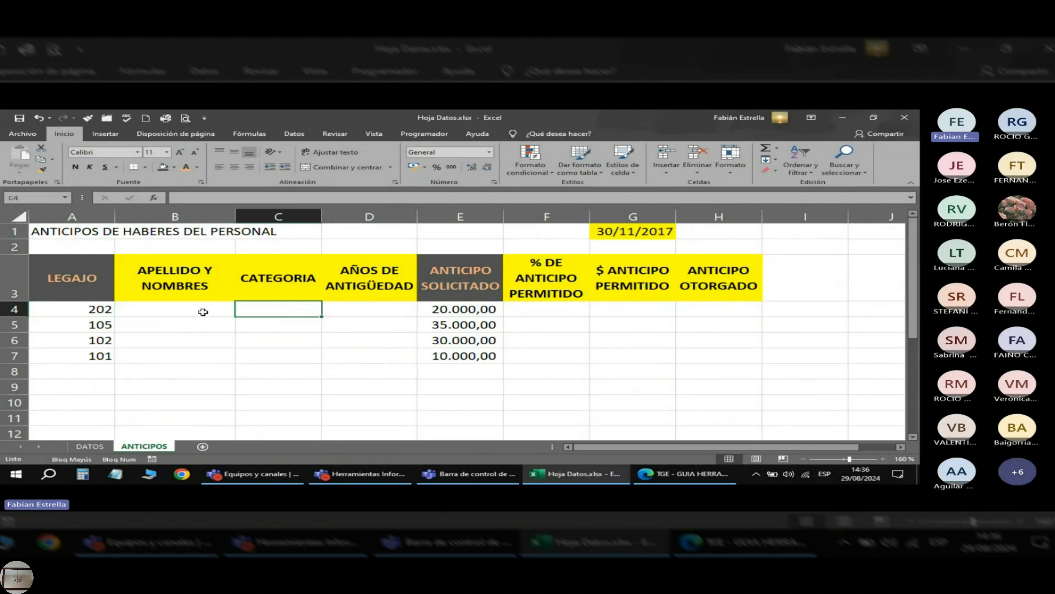
# Start a BUSCARV formula in cell B4 with the LEGAJO in A4 as the lookup value.
pyautogui.click(211, 311)
pyautogui.write('=BUSCARV')
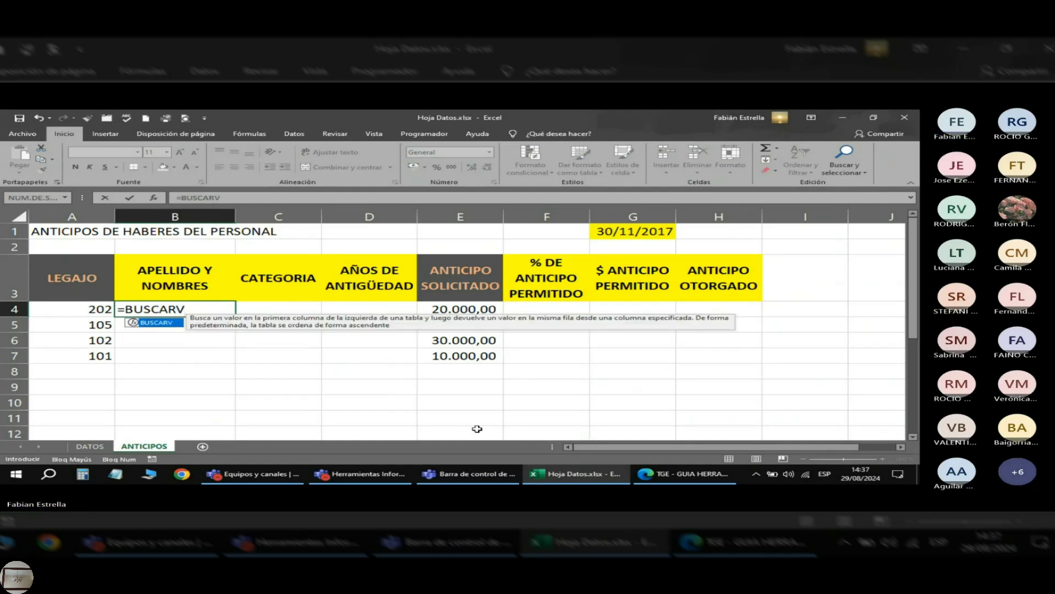
pyautogui.write('(')
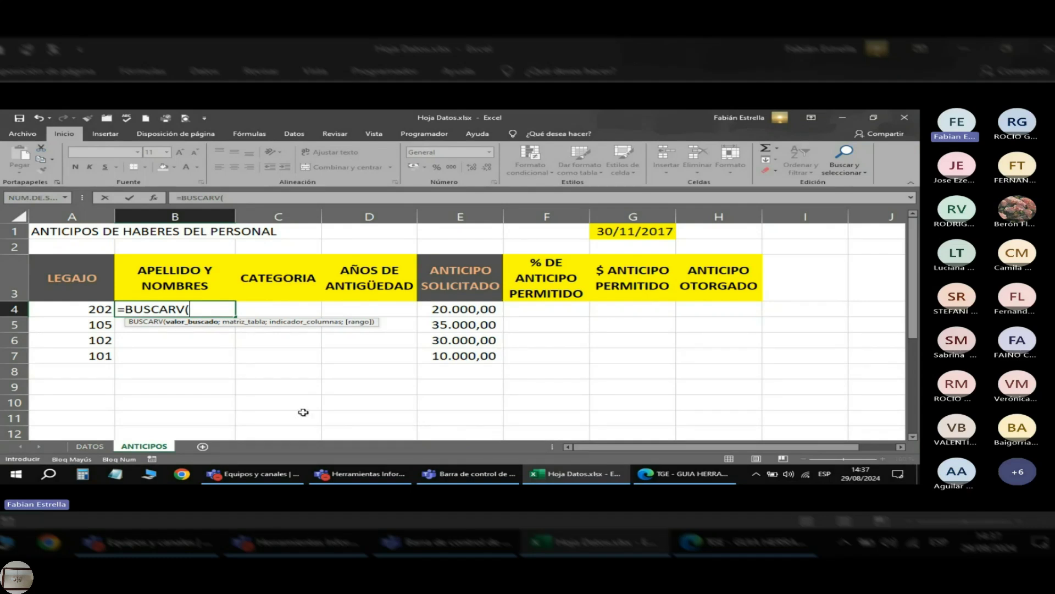
pyautogui.click(99, 310)
pyautogui.write(';')
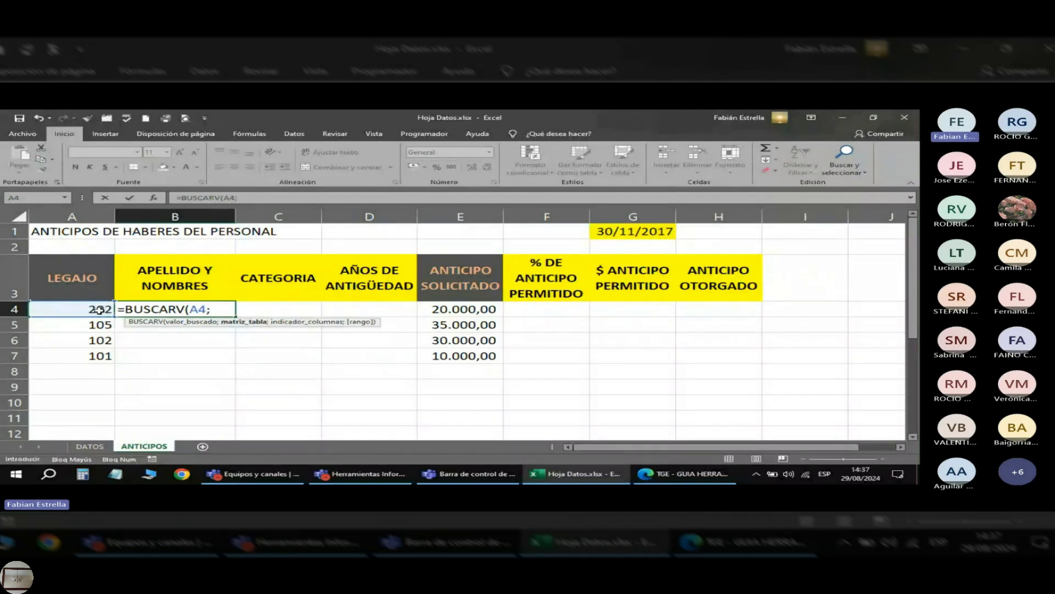